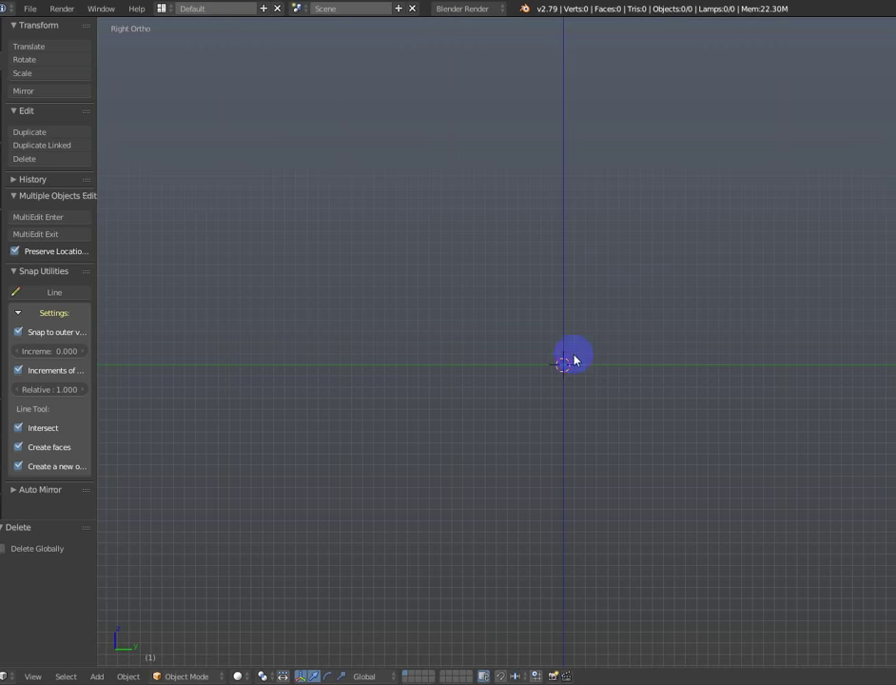
Recentre the Right Ortho view and open the GCut add-on tools, collapsing the GCurve, Dyntopo and Boolean groups.
{"action": "middle_click_drag", "start_coordinate": [694, 351], "coordinate": [616, 357], "text": "shift"}
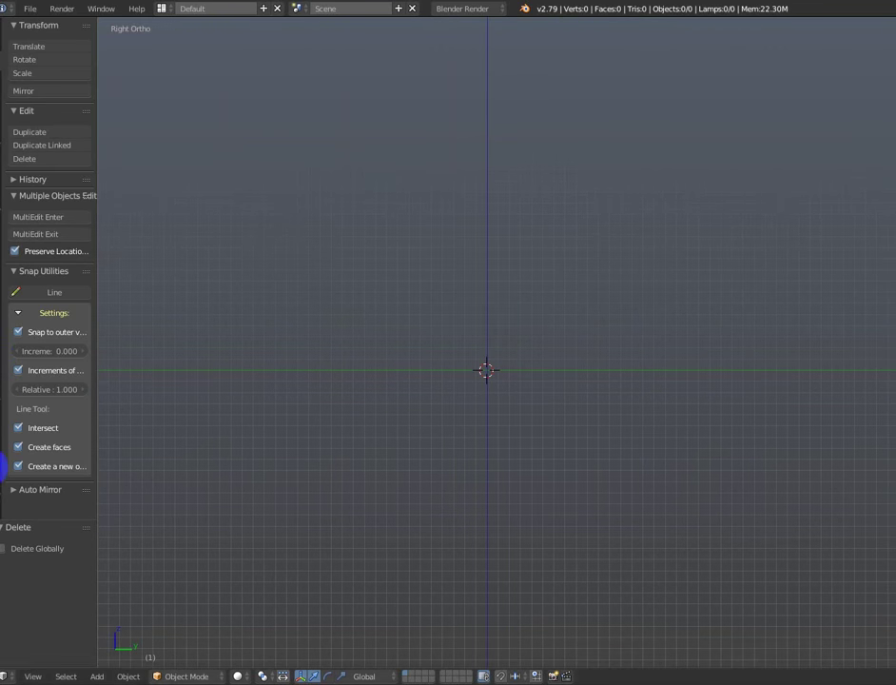
{"action": "left_click", "coordinate": [3, 503]}
{"action": "key", "text": "d"}
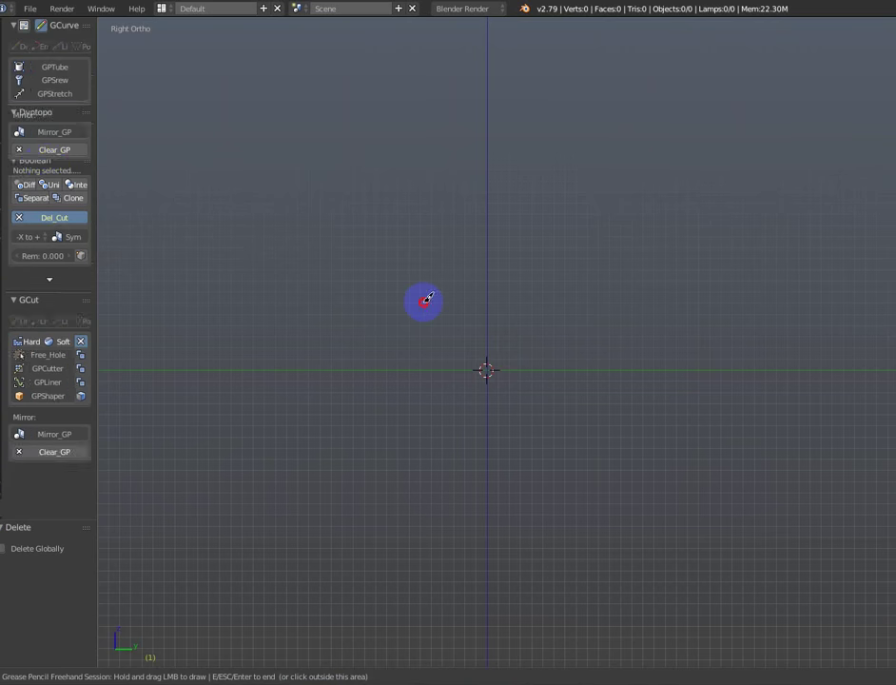
{"action": "left_click", "coordinate": [32, 47]}
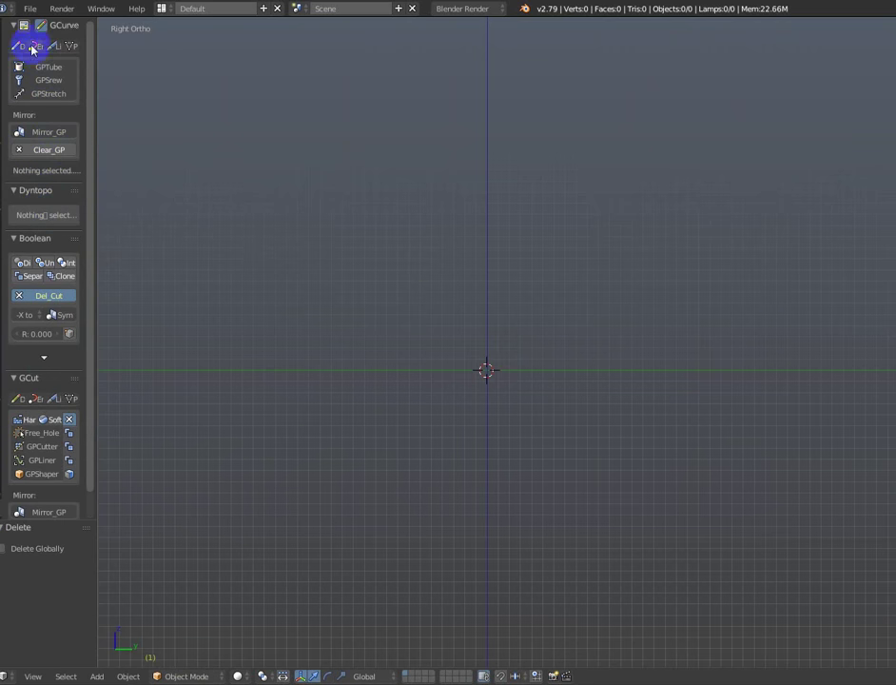
{"action": "left_click", "coordinate": [47, 376], "text": "ctrl"}
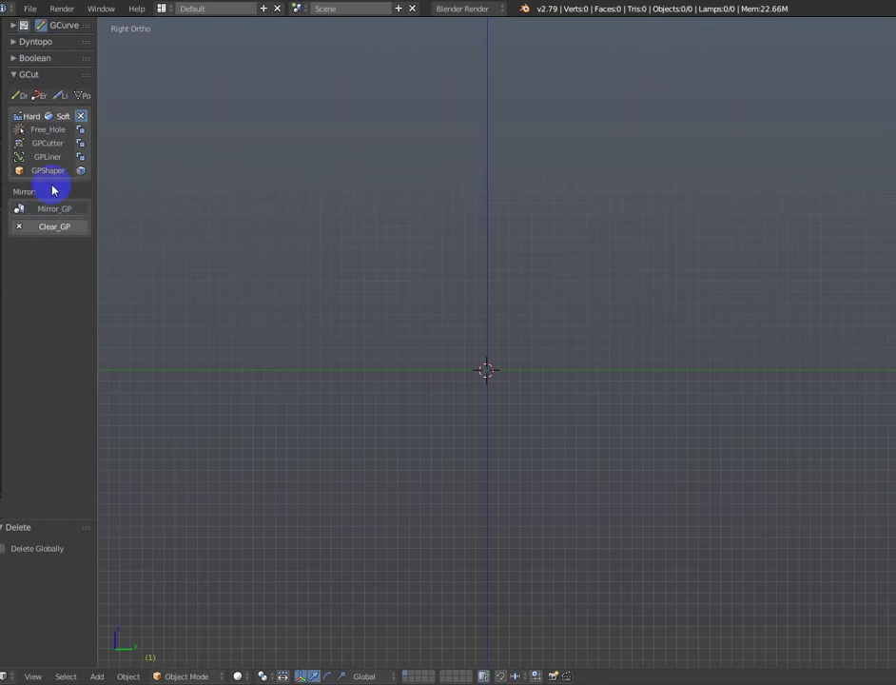
Expand GCurve and draw a wavy vertical grease-pencil profile stroke with 0.800 smoothing.
{"action": "left_click", "coordinate": [26, 27], "text": "ctrl"}
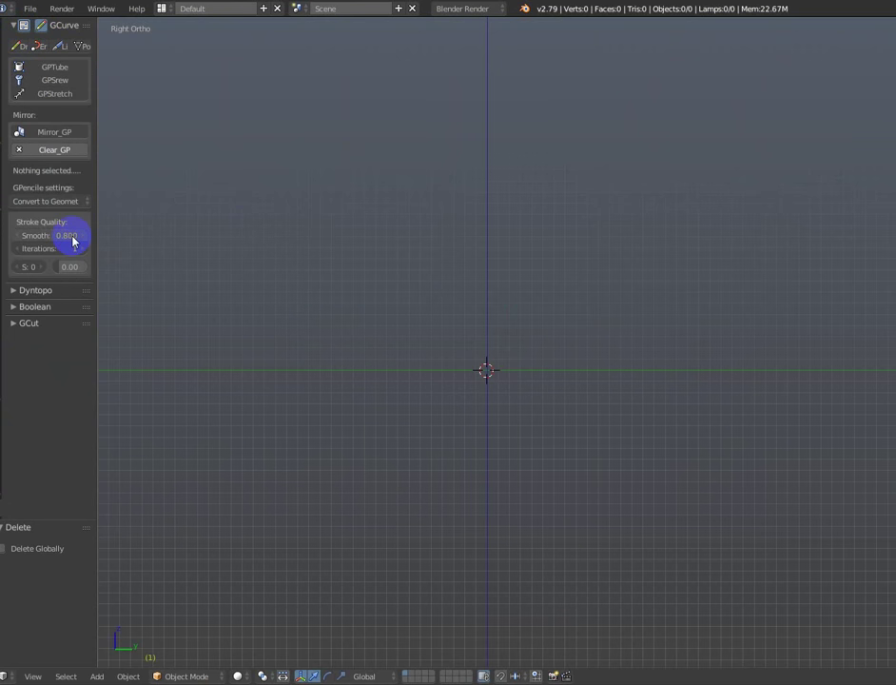
{"action": "scroll", "coordinate": [494, 309], "scroll_direction": "up", "scroll_amount": 2}
{"action": "key", "text": "d"}
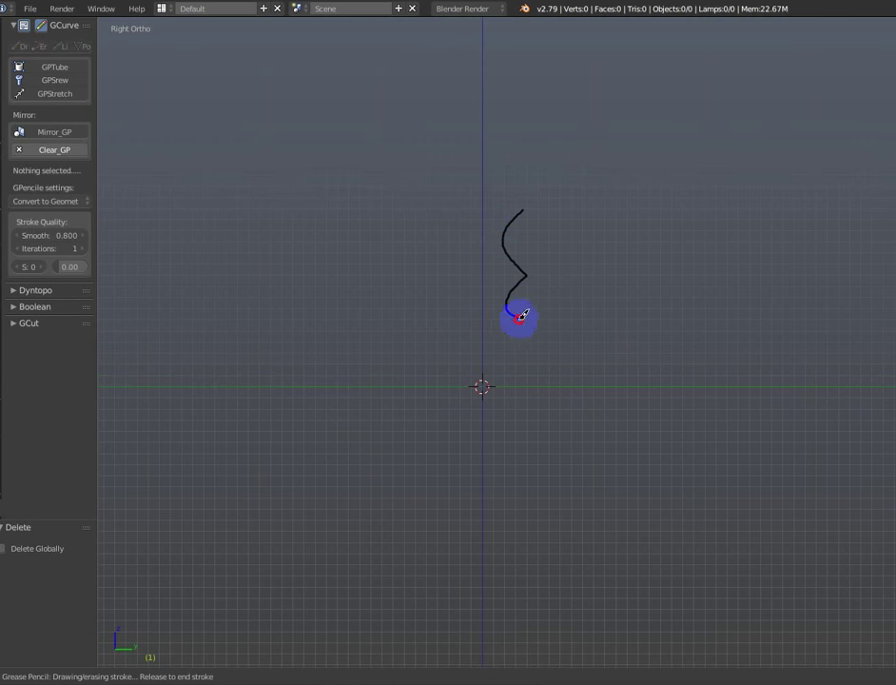
{"action": "left_click_drag", "start_coordinate": [495, 436], "coordinate": [506, 502]}
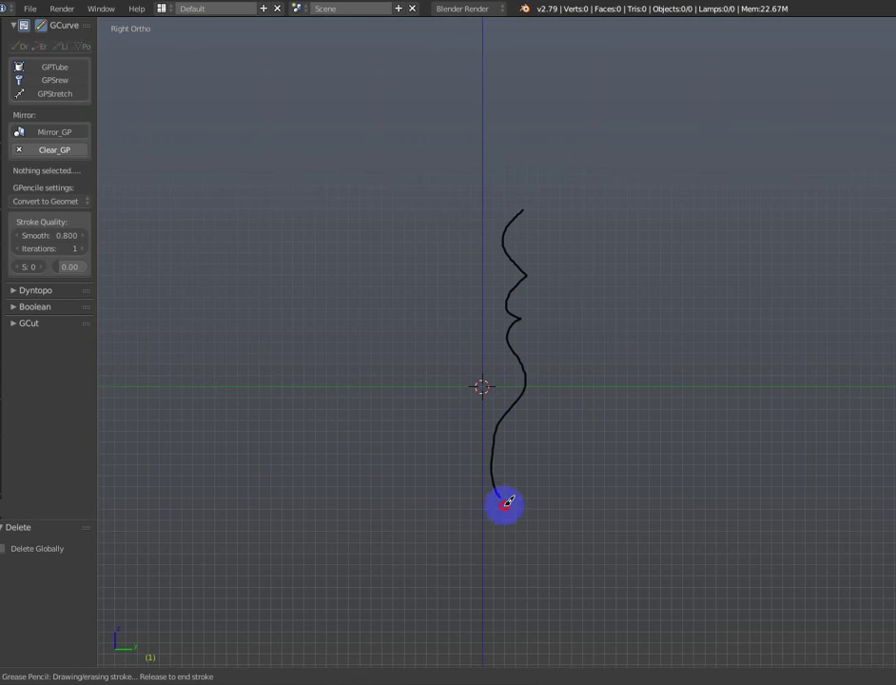
{"action": "left_click_drag", "start_coordinate": [551, 525], "coordinate": [543, 517]}
{"action": "scroll", "coordinate": [547, 476], "scroll_direction": "down", "scroll_amount": 1}
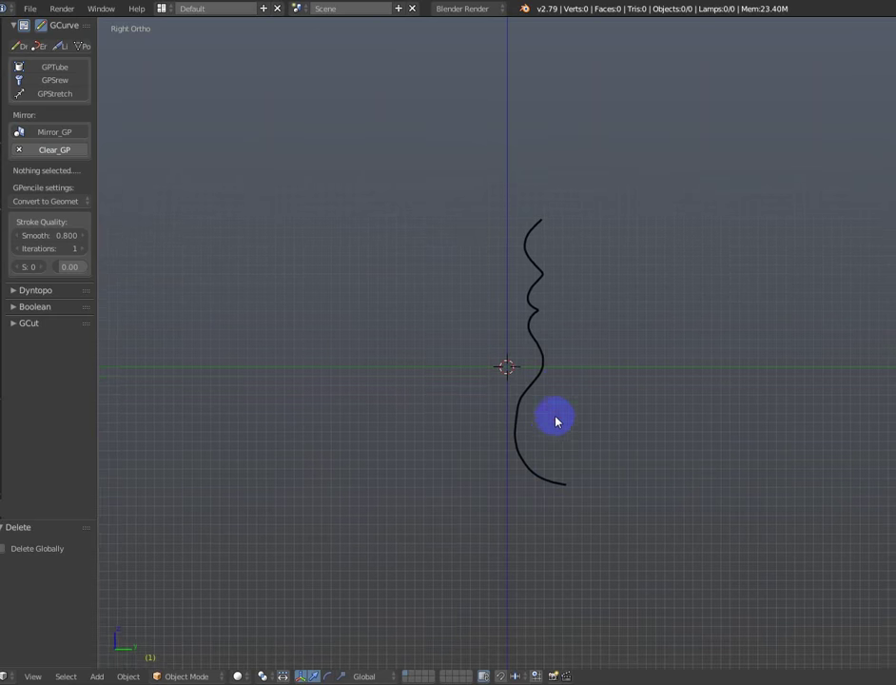
{"action": "scroll", "coordinate": [563, 390], "scroll_direction": "up", "scroll_amount": 1}
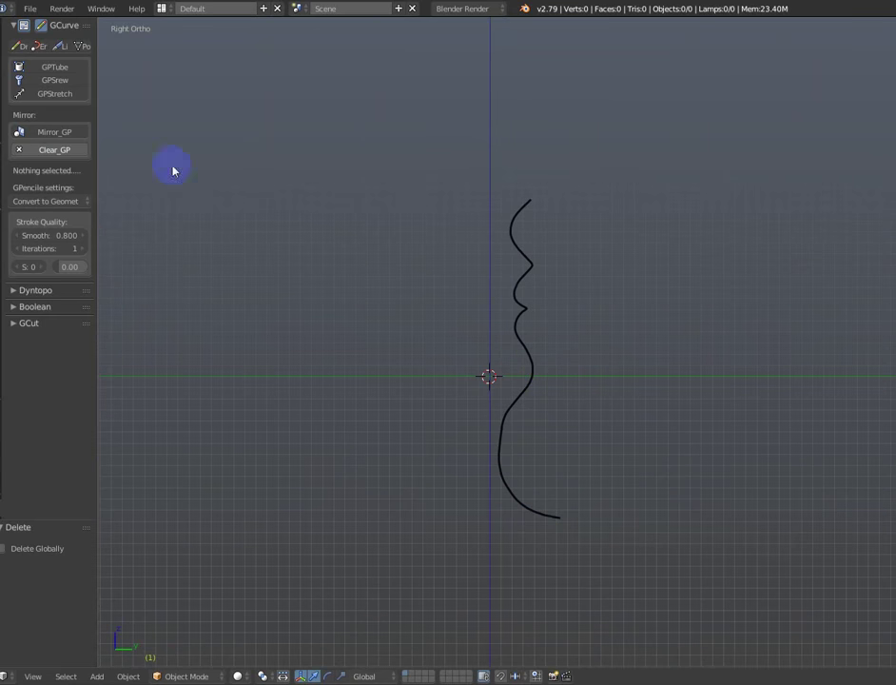
Lathe the stroke with GPScrew into a 16-step mesh and adjust the Cursor_X offset to -0.15.
{"action": "left_click", "coordinate": [54, 84]}
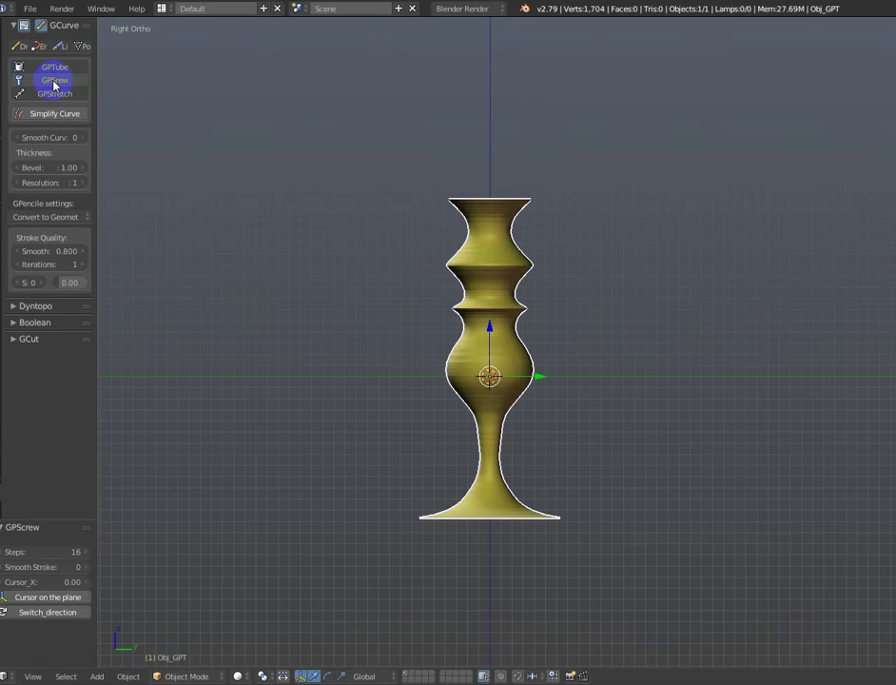
{"action": "key", "text": "F6"}
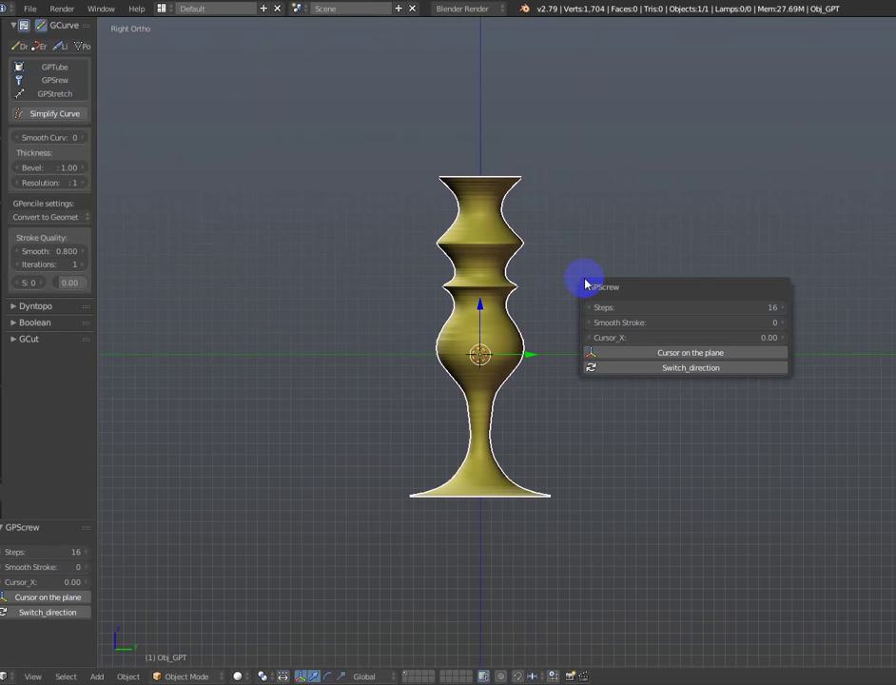
{"action": "left_click_drag", "start_coordinate": [659, 338], "coordinate": [650, 335]}
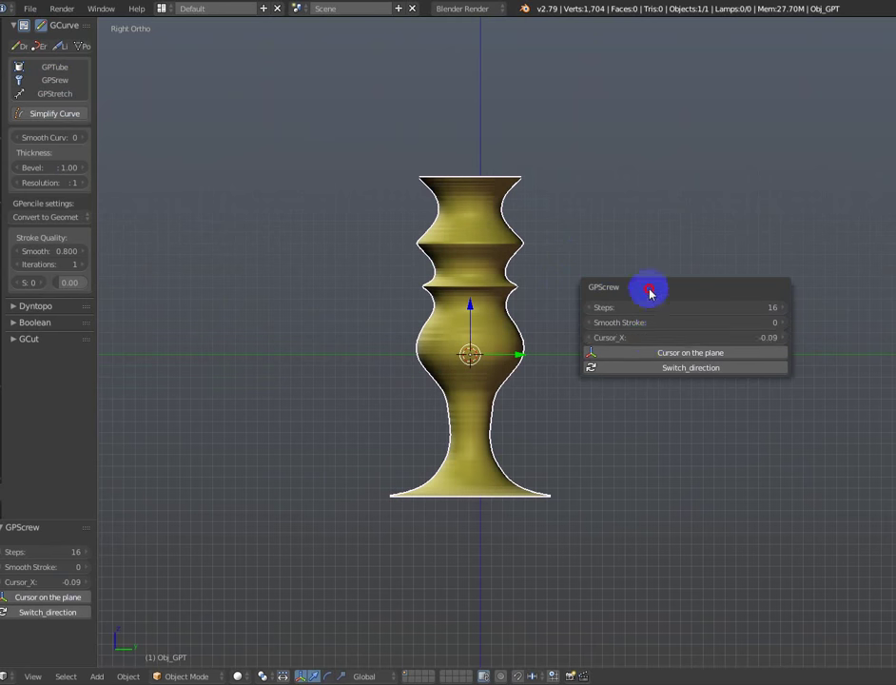
{"action": "left_click_drag", "start_coordinate": [650, 291], "coordinate": [676, 550]}
{"action": "mouse_move", "coordinate": [688, 592]}
{"action": "left_mouse_down"}
{"action": "mouse_move", "coordinate": [718, 584]}
{"action": "mouse_move", "coordinate": [690, 576]}
{"action": "mouse_move", "coordinate": [690, 598]}
{"action": "left_mouse_up"}
Orbit around the hollow yellow candlestick to inspect it from above and the side.
{"action": "mouse_move", "coordinate": [508, 314]}
{"action": "middle_mouse_down"}
{"action": "mouse_move", "coordinate": [572, 324]}
{"action": "mouse_move", "coordinate": [571, 346]}
{"action": "mouse_move", "coordinate": [568, 292]}
{"action": "middle_mouse_up"}
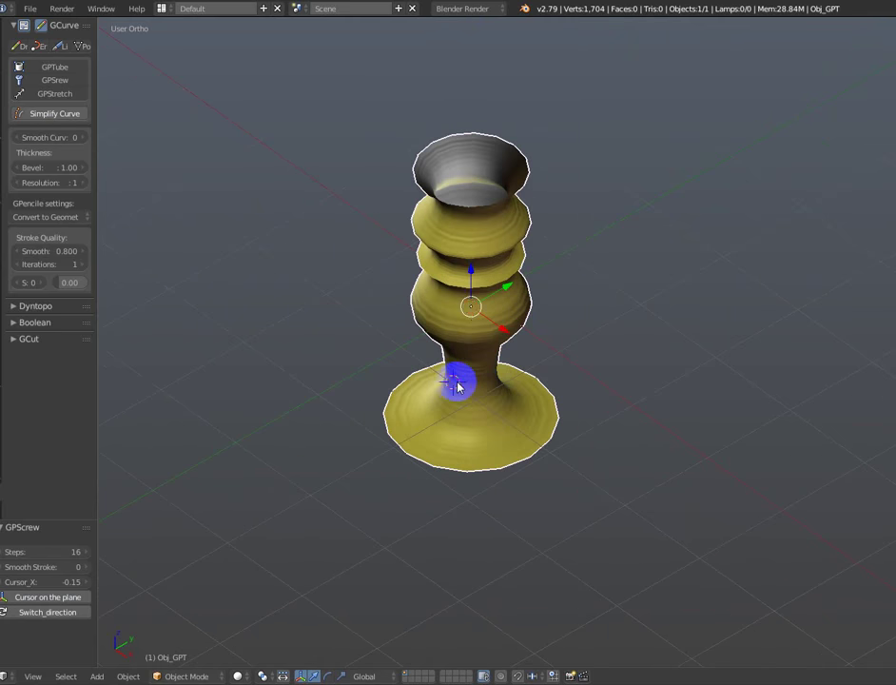
{"action": "mouse_move", "coordinate": [458, 384]}
{"action": "middle_mouse_down"}
{"action": "mouse_move", "coordinate": [599, 401]}
{"action": "mouse_move", "coordinate": [578, 434]}
{"action": "mouse_move", "coordinate": [514, 470]}
{"action": "middle_mouse_up"}
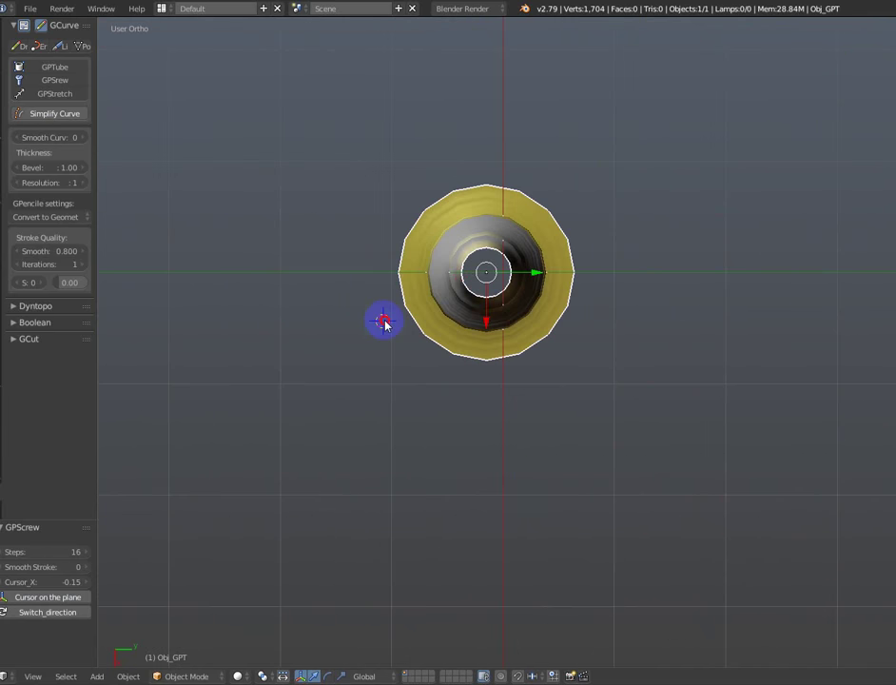
{"action": "mouse_move", "coordinate": [383, 323]}
{"action": "middle_mouse_down"}
{"action": "mouse_move", "coordinate": [541, 370]}
{"action": "mouse_move", "coordinate": [554, 302]}
{"action": "mouse_move", "coordinate": [492, 275]}
{"action": "middle_mouse_up"}
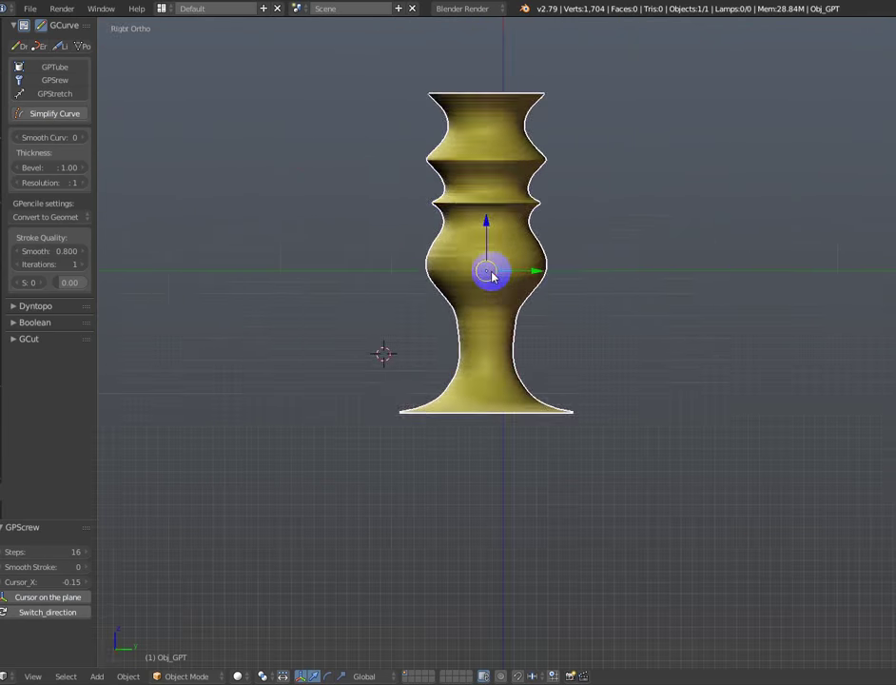
{"action": "mouse_move", "coordinate": [371, 275]}
{"action": "middle_mouse_down"}
{"action": "mouse_move", "coordinate": [483, 306]}
{"action": "mouse_move", "coordinate": [566, 381]}
{"action": "mouse_move", "coordinate": [554, 381]}
{"action": "mouse_move", "coordinate": [600, 372]}
{"action": "middle_mouse_up"}
{"action": "scroll", "coordinate": [600, 372], "scroll_direction": "up", "scroll_amount": 1}
{"action": "key", "text": "F6"}
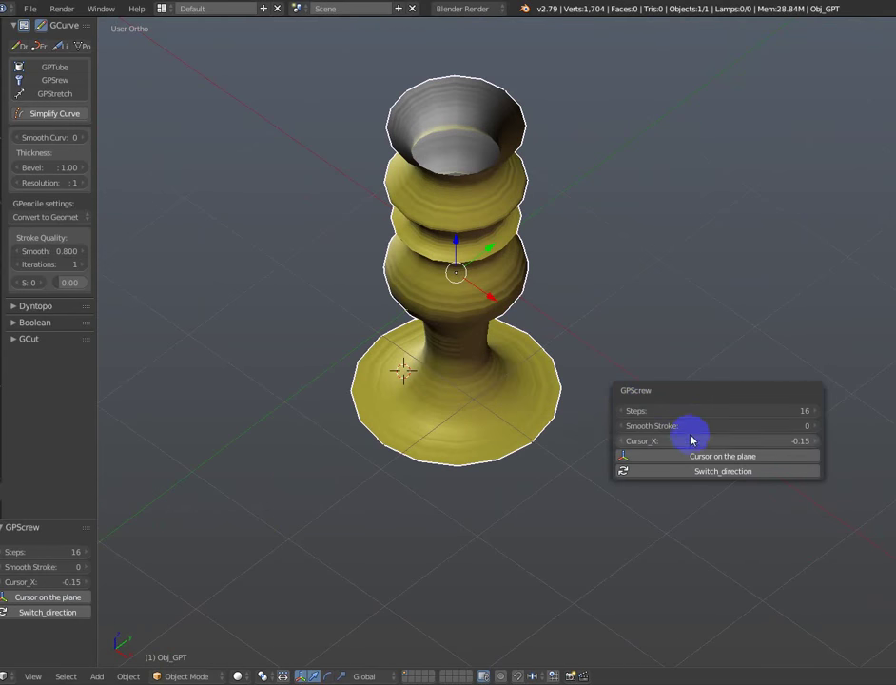
Try Cursor_X offsets of -2.31, 0.90 and 0.03, orbiting to compare the lathe shapes.
{"action": "left_click", "coordinate": [694, 436]}
{"action": "mouse_move", "coordinate": [695, 435]}
{"action": "left_mouse_down"}
{"action": "mouse_move", "coordinate": [659, 441]}
{"action": "mouse_move", "coordinate": [643, 458]}
{"action": "mouse_move", "coordinate": [716, 406]}
{"action": "left_mouse_up"}
{"action": "middle_click_drag", "start_coordinate": [766, 290], "coordinate": [677, 376], "text": "shift"}
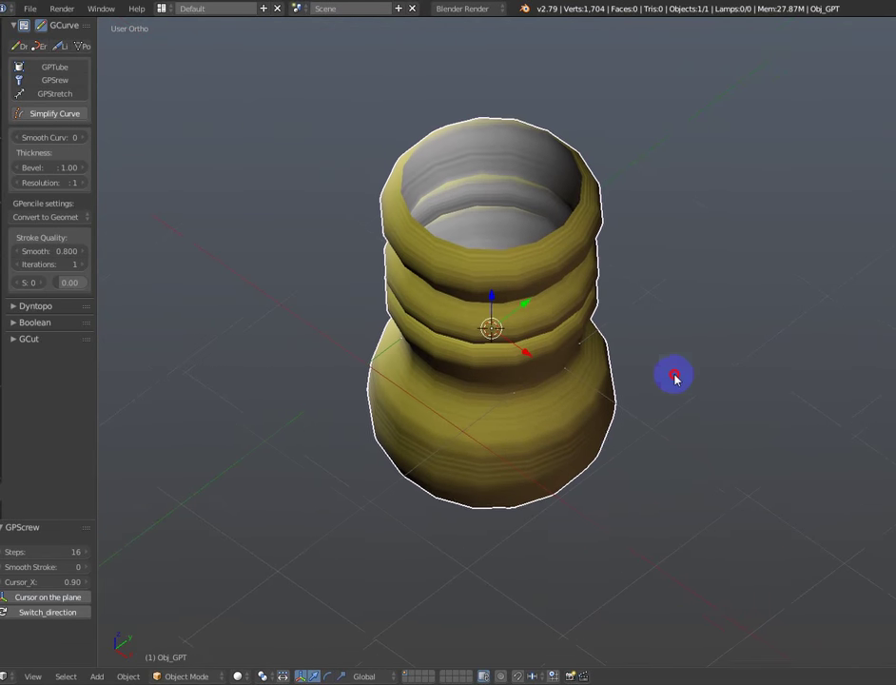
{"action": "key", "text": "F6"}
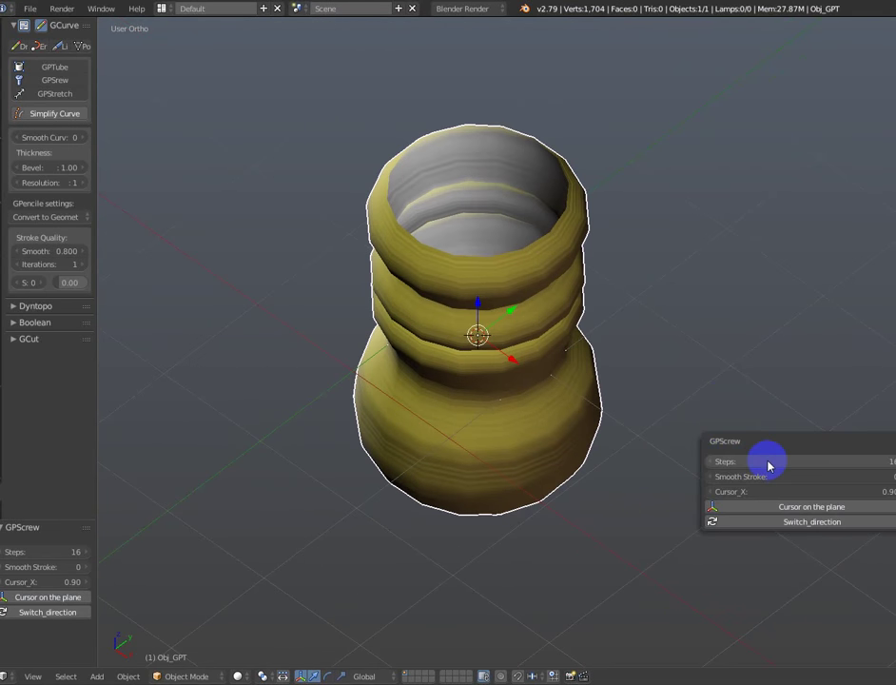
{"action": "mouse_move", "coordinate": [711, 477]}
{"action": "left_mouse_down"}
{"action": "mouse_move", "coordinate": [679, 480]}
{"action": "mouse_move", "coordinate": [722, 476]}
{"action": "mouse_move", "coordinate": [709, 482]}
{"action": "left_mouse_up"}
{"action": "mouse_move", "coordinate": [479, 502]}
{"action": "middle_mouse_down"}
{"action": "mouse_move", "coordinate": [426, 577]}
{"action": "mouse_move", "coordinate": [419, 514]}
{"action": "mouse_move", "coordinate": [430, 529]}
{"action": "mouse_move", "coordinate": [580, 460]}
{"action": "middle_mouse_up"}
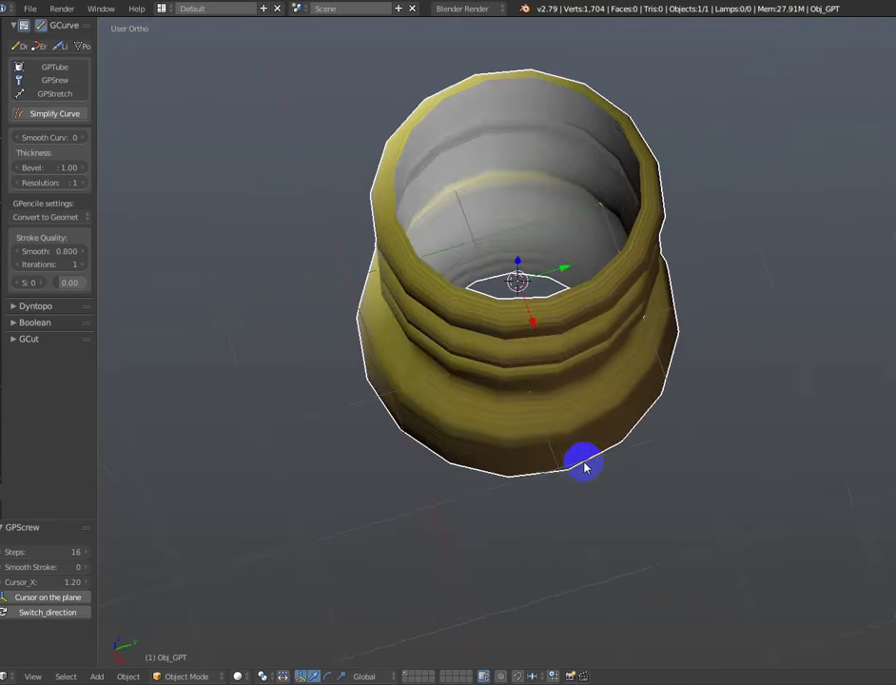
Keep Smooth Stroke at 0, enable Cursor on the plane, and settle Cursor_X at -0.12.
{"action": "key", "text": "F6"}
{"action": "left_click", "coordinate": [701, 507]}
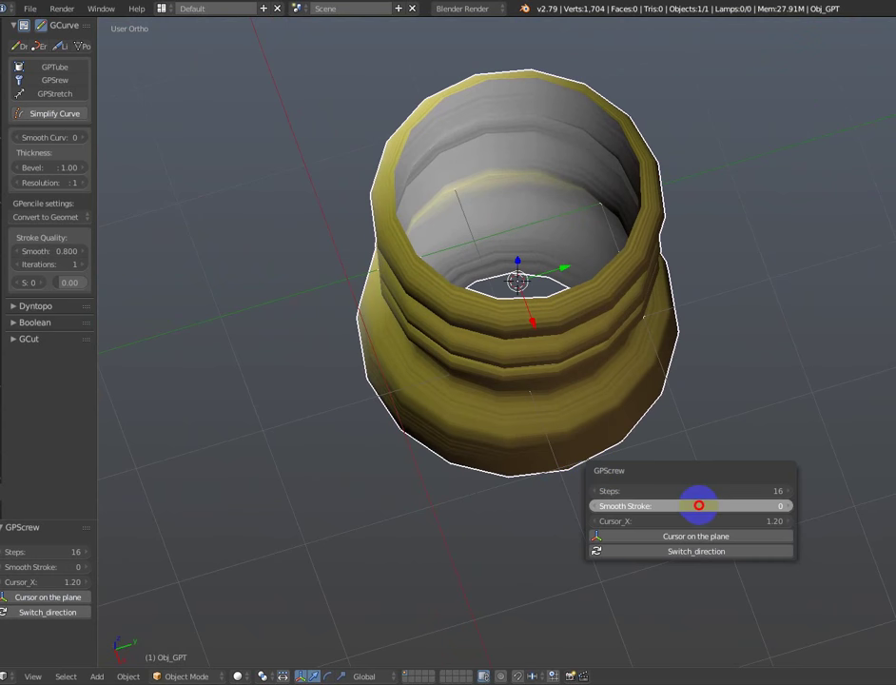
{"action": "key", "text": "Return"}
{"action": "left_click_drag", "start_coordinate": [680, 522], "coordinate": [657, 521]}
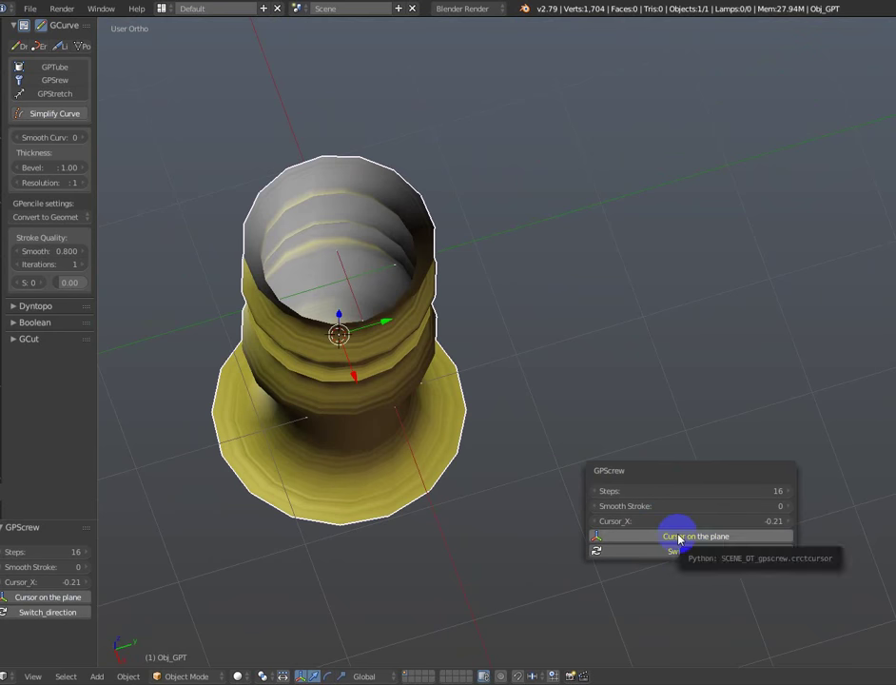
{"action": "left_click", "coordinate": [679, 537]}
{"action": "mouse_move", "coordinate": [681, 521]}
{"action": "left_mouse_down"}
{"action": "mouse_move", "coordinate": [699, 517]}
{"action": "mouse_move", "coordinate": [658, 516]}
{"action": "mouse_move", "coordinate": [670, 529]}
{"action": "left_mouse_up"}
{"action": "mouse_move", "coordinate": [480, 418]}
{"action": "middle_mouse_down"}
{"action": "mouse_move", "coordinate": [543, 432]}
{"action": "mouse_move", "coordinate": [564, 381]}
{"action": "mouse_move", "coordinate": [576, 390]}
{"action": "middle_mouse_up"}
Fine-tune Cursor_X to -0.09 and toggle Switch_direction back and forth, ending with outward normals.
{"action": "key", "text": "F6"}
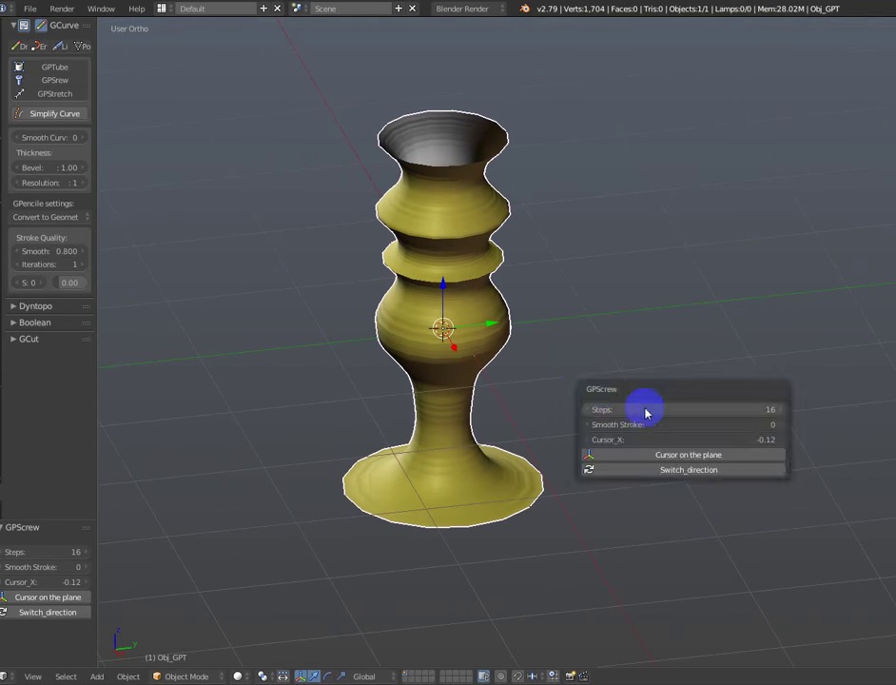
{"action": "mouse_move", "coordinate": [647, 440]}
{"action": "left_mouse_down"}
{"action": "mouse_move", "coordinate": [664, 434]}
{"action": "mouse_move", "coordinate": [653, 440]}
{"action": "left_mouse_up"}
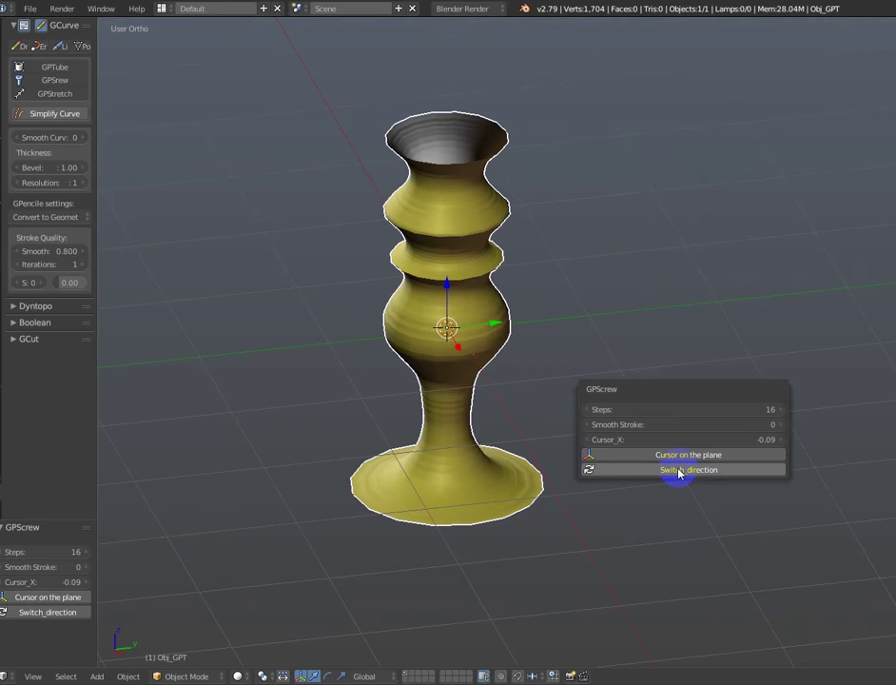
{"action": "left_click", "coordinate": [679, 473]}
{"action": "left_click", "coordinate": [677, 473]}
{"action": "left_click", "coordinate": [677, 473]}
{"action": "left_click", "coordinate": [675, 473]}
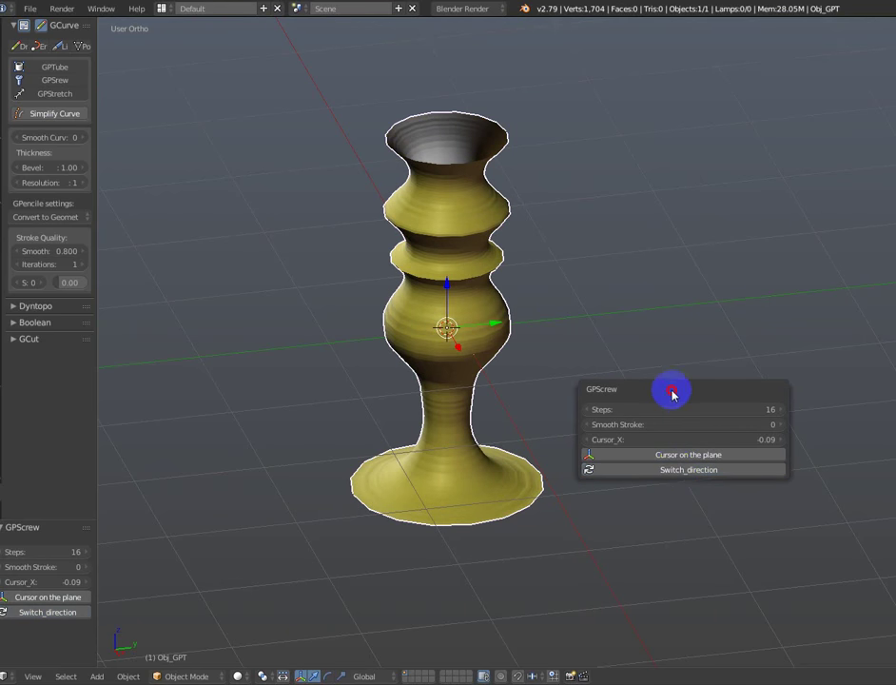
Raise the Smooth Stroke value to 46 for the profile.
{"action": "left_click_drag", "start_coordinate": [673, 392], "coordinate": [682, 374]}
{"action": "left_click", "coordinate": [664, 407]}
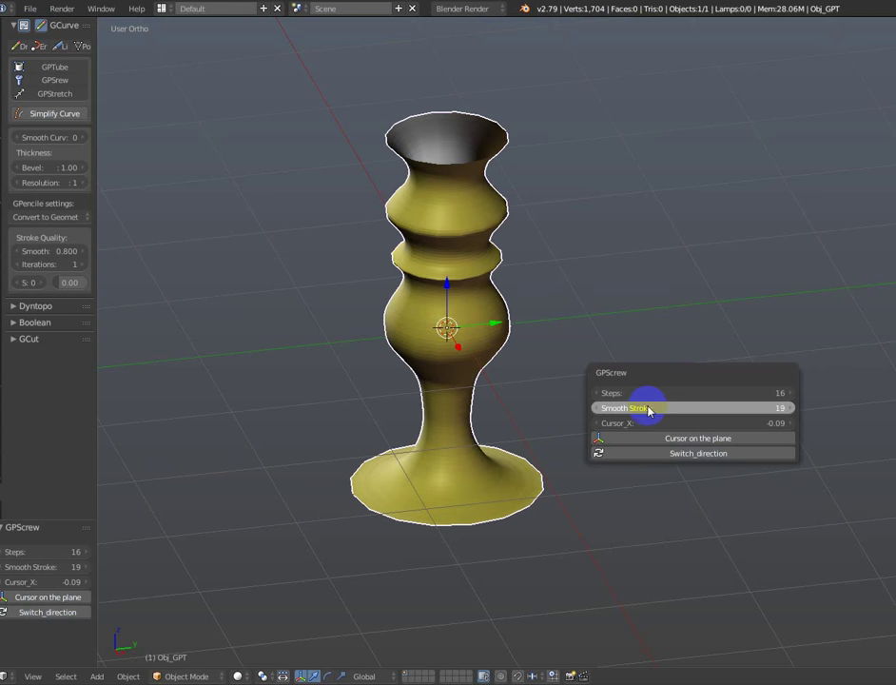
{"action": "mouse_move", "coordinate": [648, 409]}
{"action": "left_mouse_down"}
{"action": "mouse_move", "coordinate": [663, 410]}
{"action": "mouse_move", "coordinate": [621, 406]}
{"action": "left_mouse_up"}
{"action": "left_click", "coordinate": [666, 396]}
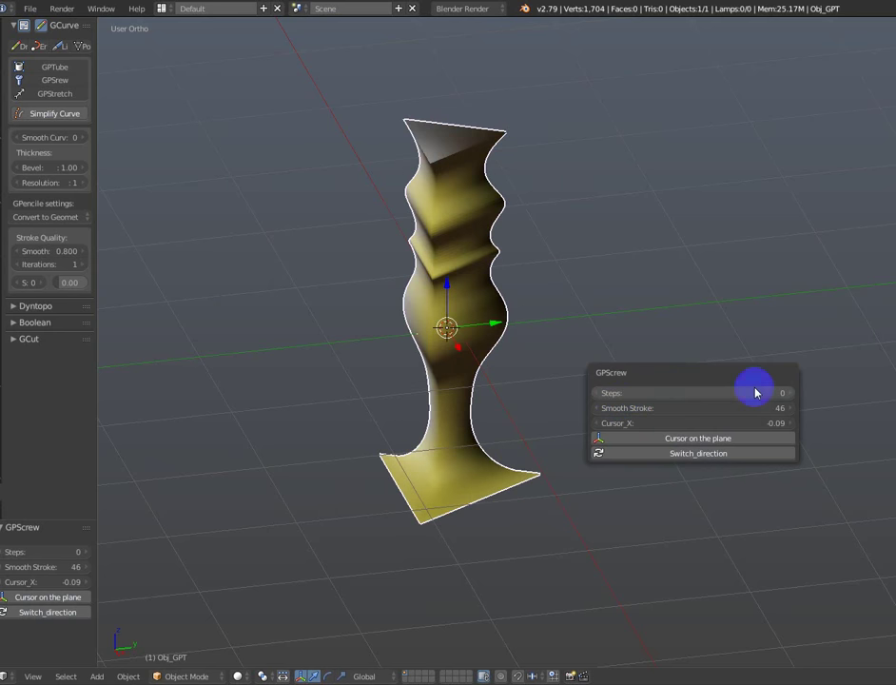
Set Smooth Stroke to 2 and raise the lathe Steps from 5 to 20 for a rounded vase.
{"action": "left_click", "coordinate": [790, 391]}
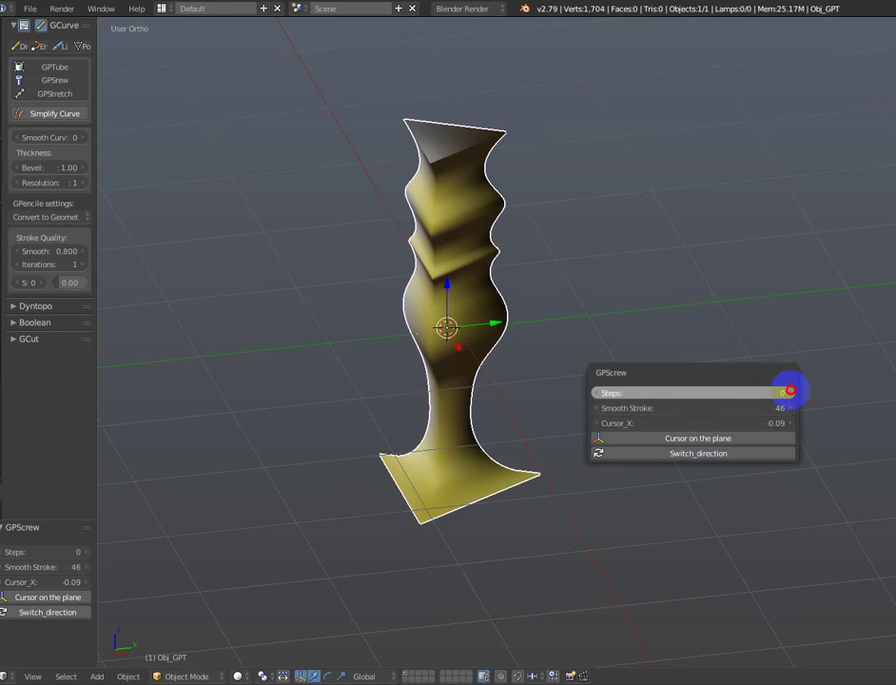
{"action": "left_click", "coordinate": [718, 411]}
{"action": "type", "text": "2"}
{"action": "key", "text": "Return"}
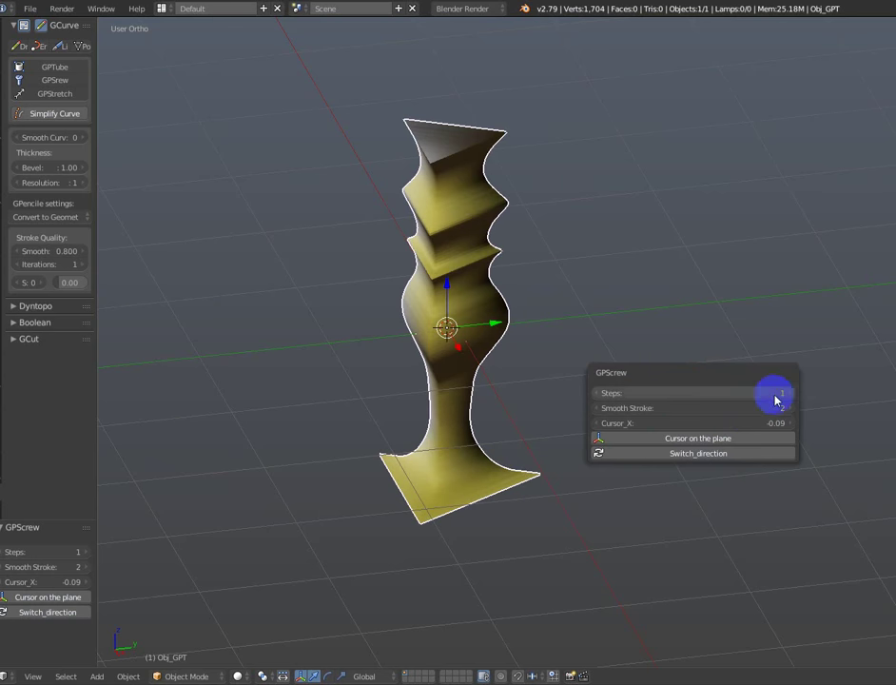
{"action": "left_click", "coordinate": [792, 392]}
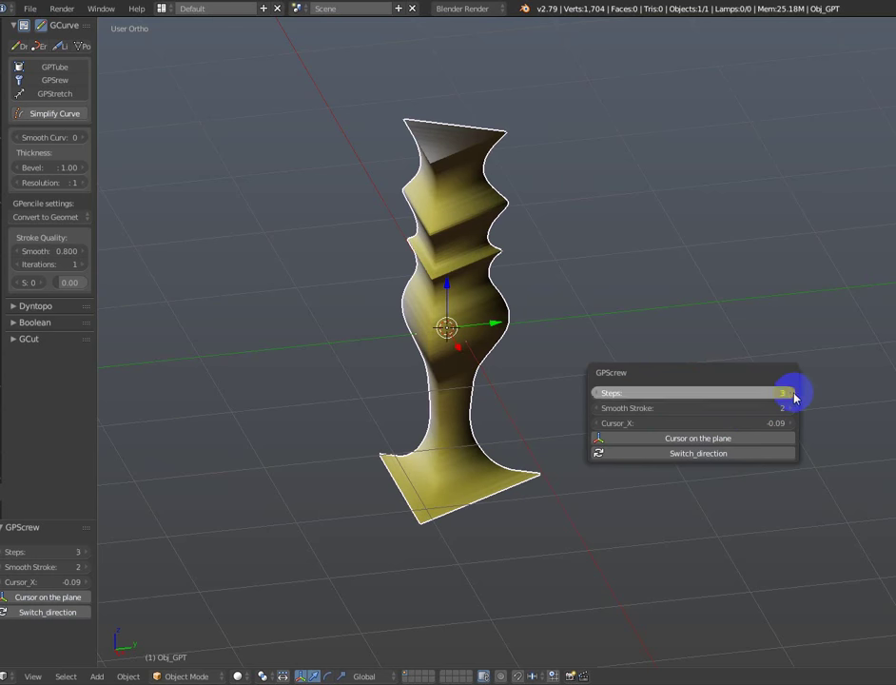
{"action": "type", "text": "5"}
{"action": "key", "text": "Return"}
{"action": "left_click_drag", "start_coordinate": [691, 402], "coordinate": [700, 399]}
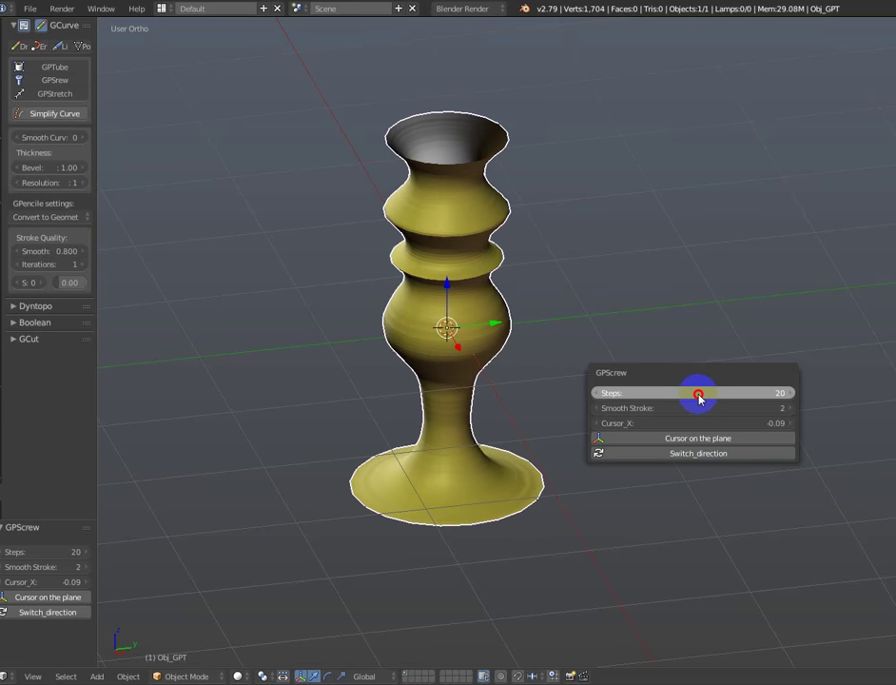
{"action": "mouse_move", "coordinate": [666, 380]}
{"action": "middle_mouse_down"}
{"action": "mouse_move", "coordinate": [557, 298]}
{"action": "mouse_move", "coordinate": [554, 332]}
{"action": "mouse_move", "coordinate": [527, 329]}
{"action": "mouse_move", "coordinate": [518, 349]}
{"action": "middle_mouse_up"}
Reduce the vase's profile curve to fewer points with Simplify Curve.
{"action": "scroll", "coordinate": [518, 348], "scroll_direction": "down", "scroll_amount": 1}
{"action": "scroll", "coordinate": [533, 354], "scroll_direction": "up", "scroll_amount": 2}
{"action": "key", "text": "Tab"}
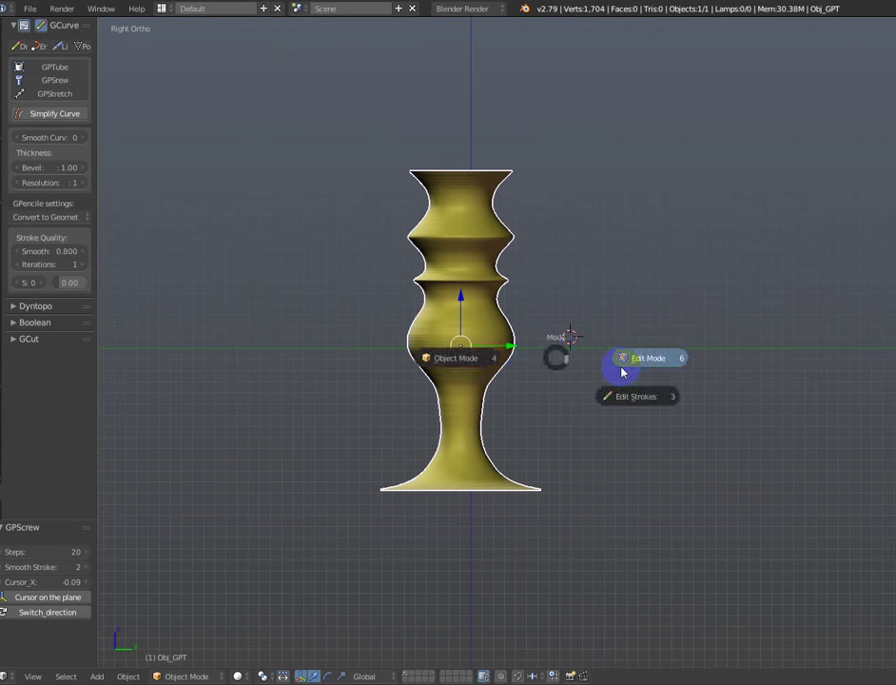
{"action": "left_click", "coordinate": [619, 366]}
{"action": "mouse_move", "coordinate": [584, 388]}
{"action": "middle_mouse_down", "text": "shift"}
{"action": "mouse_move", "coordinate": [595, 364]}
{"action": "mouse_move", "coordinate": [600, 390]}
{"action": "middle_mouse_up", "text": "shift"}
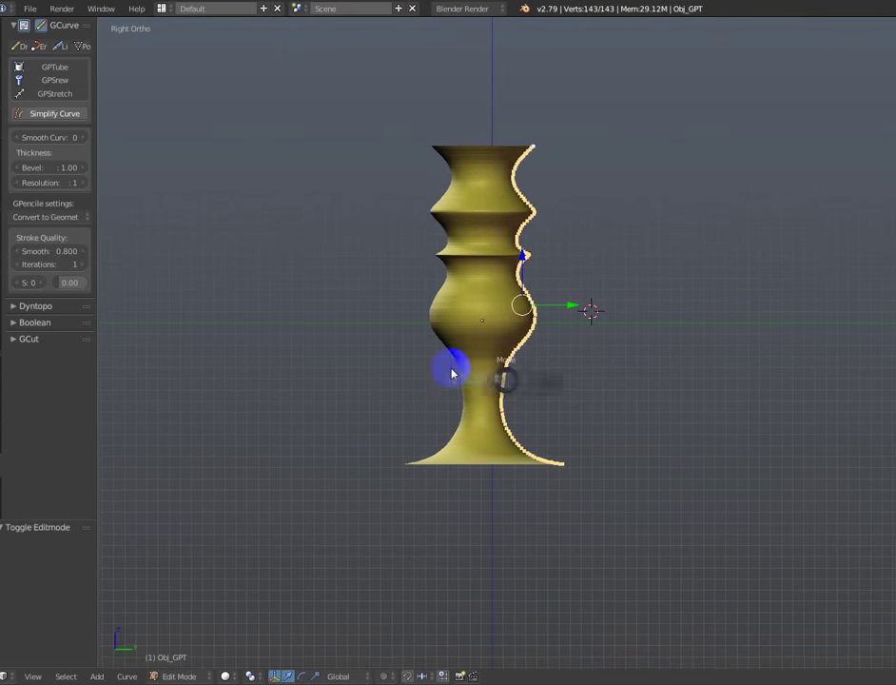
{"action": "key", "text": "Tab"}
{"action": "left_click", "coordinate": [369, 293]}
{"action": "middle_click_drag", "start_coordinate": [369, 293], "coordinate": [376, 284], "text": "shift"}
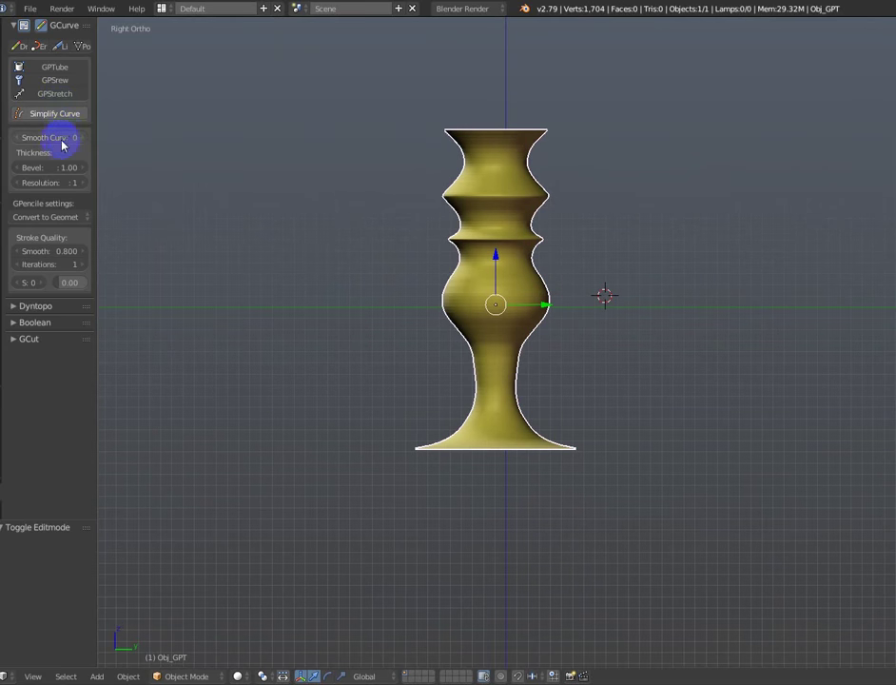
{"action": "left_click", "coordinate": [60, 119]}
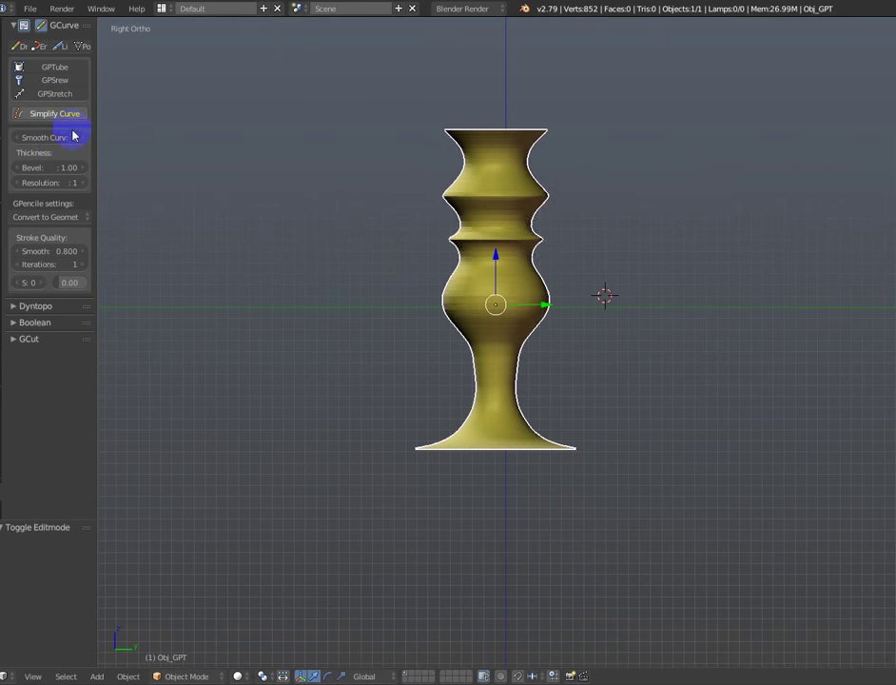
In curve Edit Mode, rotate the bottom endpoint 26.8° and move it down into a pointed base.
{"action": "middle_click_drag", "start_coordinate": [491, 355], "coordinate": [470, 300], "text": "shift"}
{"action": "left_click", "coordinate": [541, 394]}
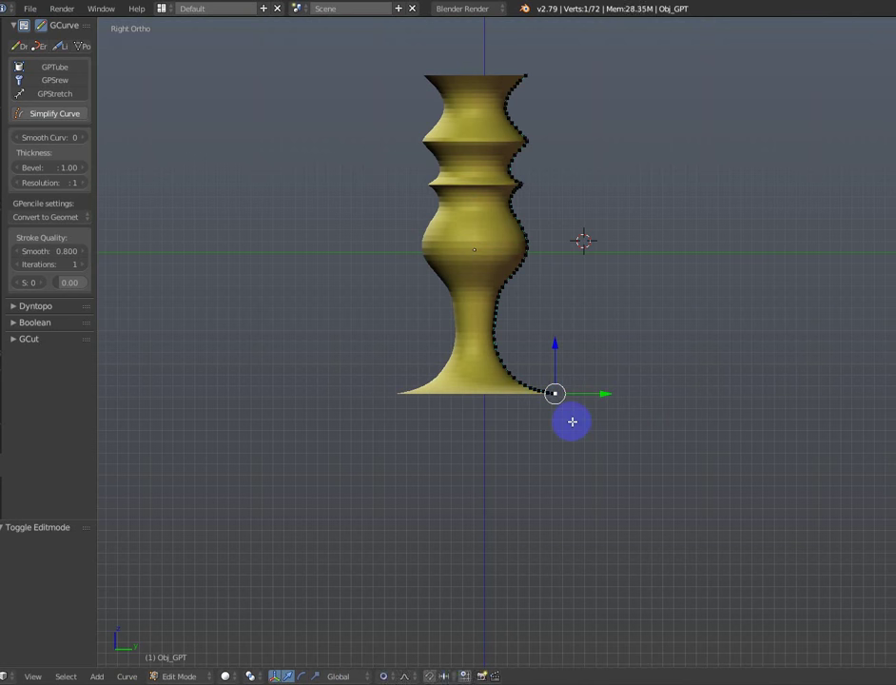
{"action": "key", "text": "r"}
{"action": "left_click", "coordinate": [618, 382]}
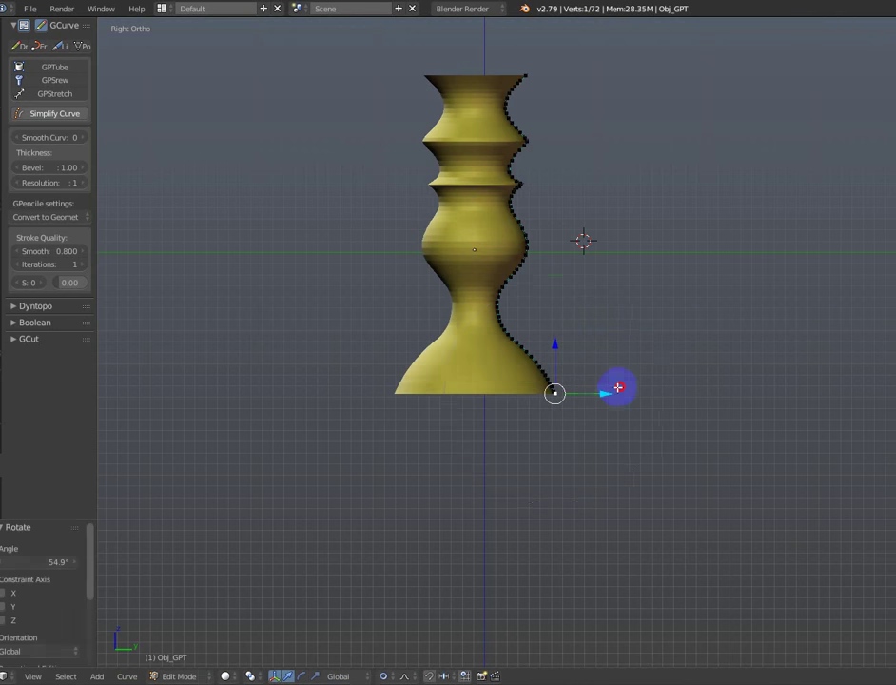
{"action": "key", "text": "g"}
{"action": "left_click", "coordinate": [586, 438]}
{"action": "key", "text": "r"}
{"action": "left_click", "coordinate": [563, 457]}
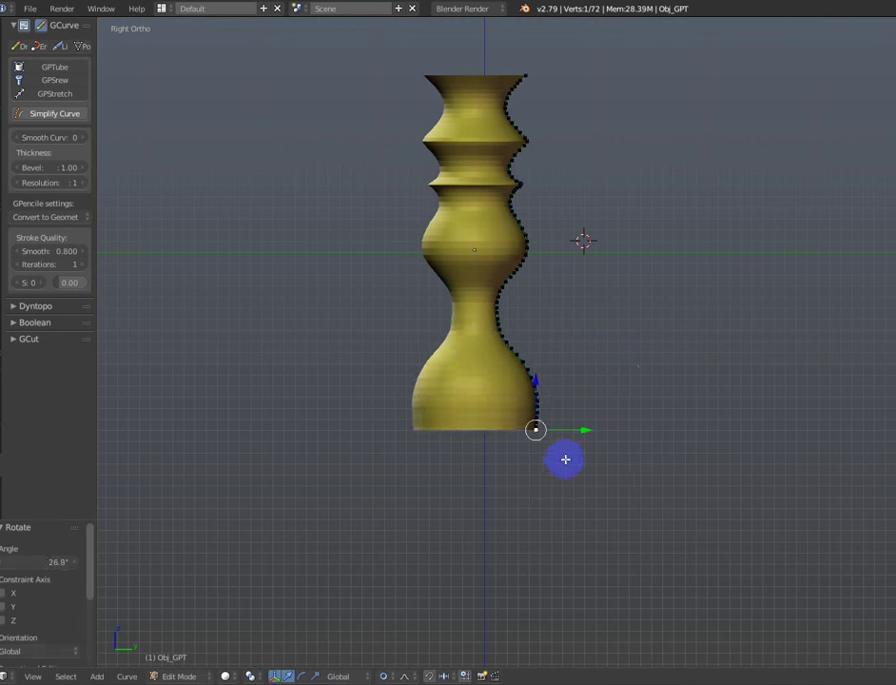
{"action": "middle_click_drag", "start_coordinate": [565, 457], "coordinate": [555, 395], "text": "shift"}
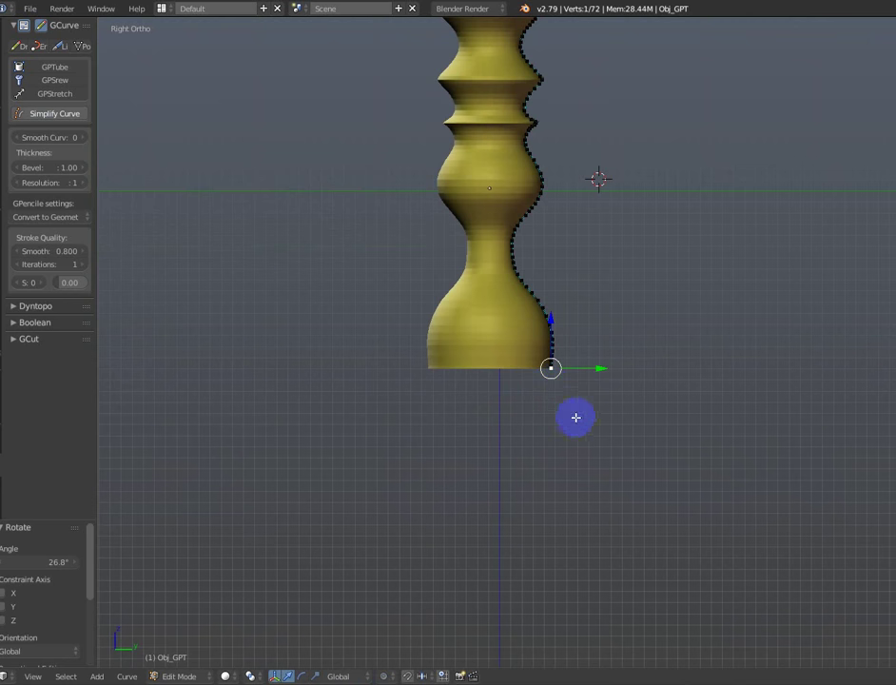
{"action": "key", "text": "g"}
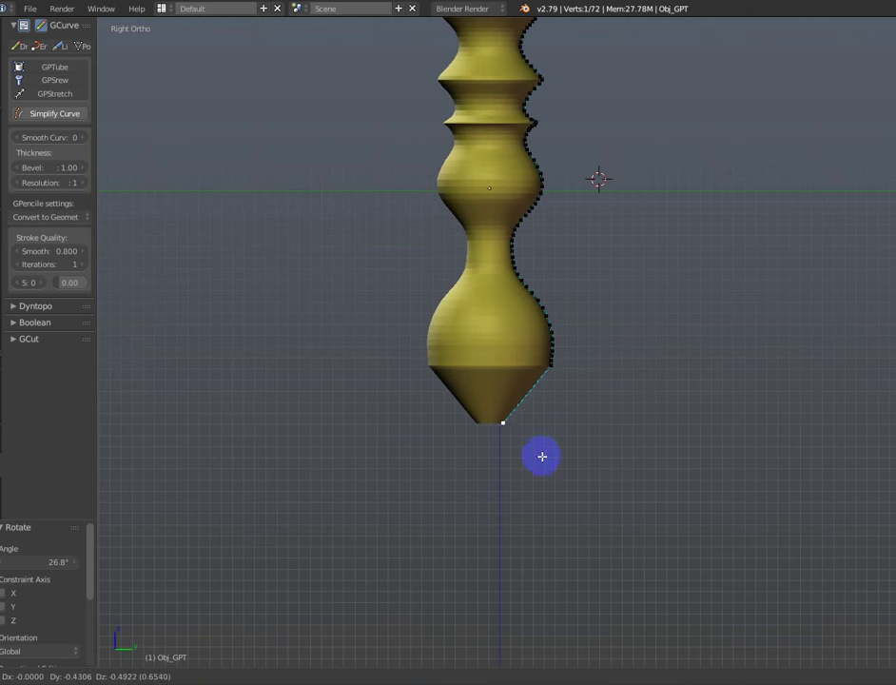
{"action": "left_click", "coordinate": [538, 460]}
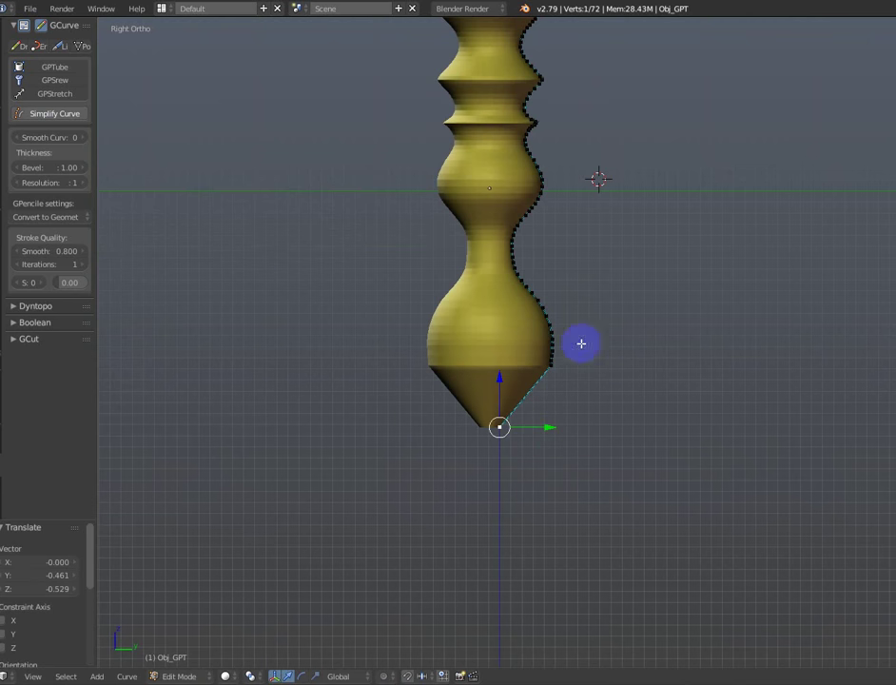
Smooth the points along the bulb edge and check the shape in Object Mode.
{"action": "left_click_drag", "start_coordinate": [570, 329], "coordinate": [490, 425], "text": "ctrl"}
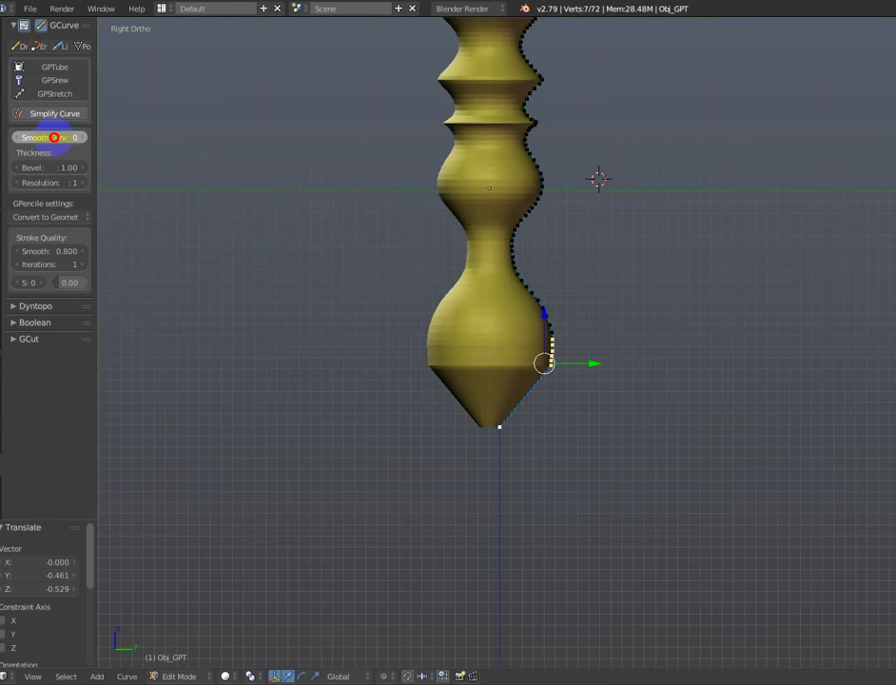
{"action": "left_click", "coordinate": [54, 137]}
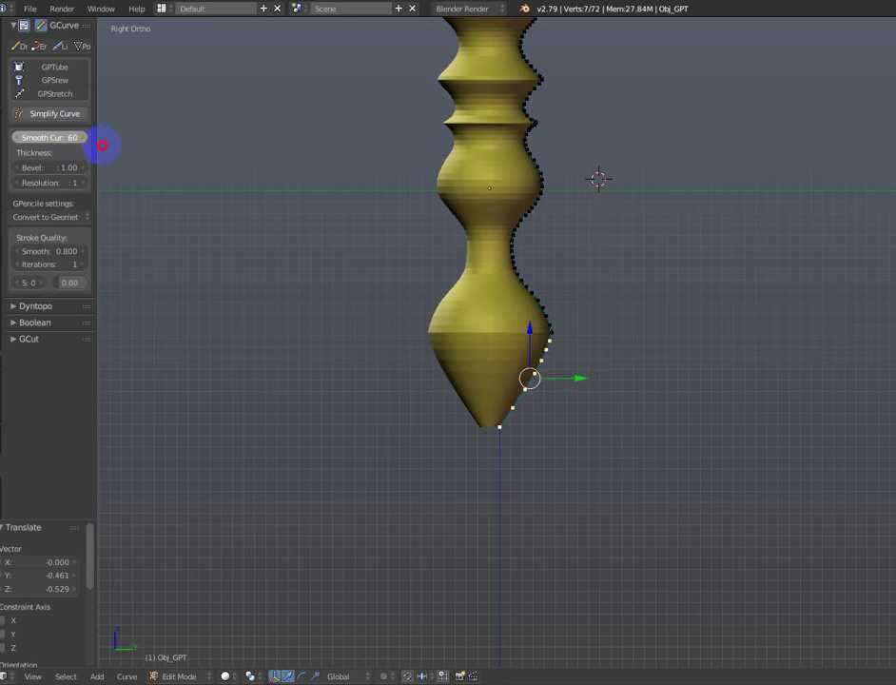
{"action": "middle_click_drag", "start_coordinate": [640, 258], "coordinate": [628, 358], "text": "shift"}
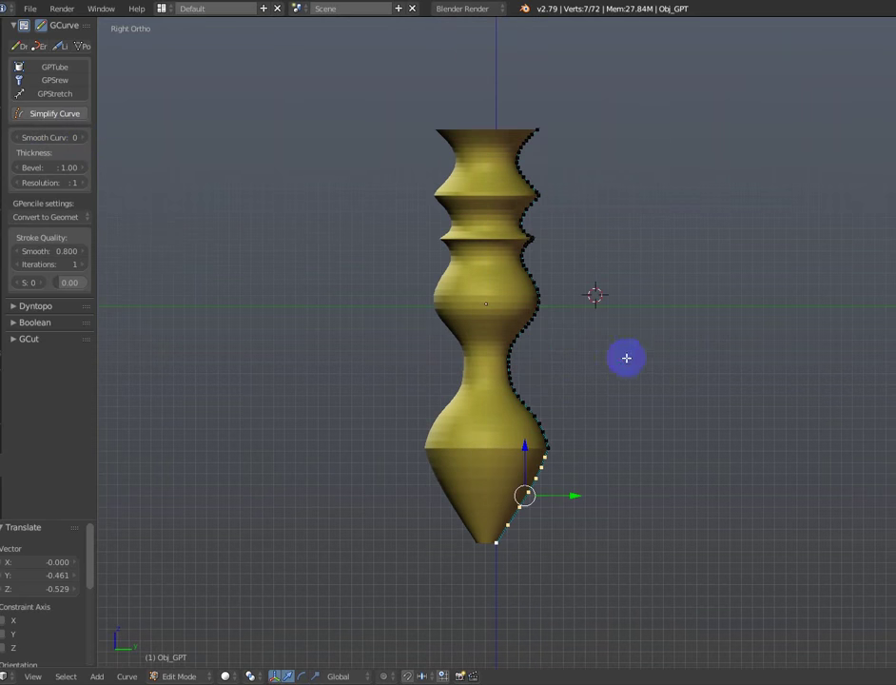
{"action": "key", "text": "Tab"}
{"action": "middle_click_drag", "start_coordinate": [498, 409], "coordinate": [498, 367], "text": "shift"}
Select the bulb points and move the top vertex up into a cone tip.
{"action": "key", "text": "Tab"}
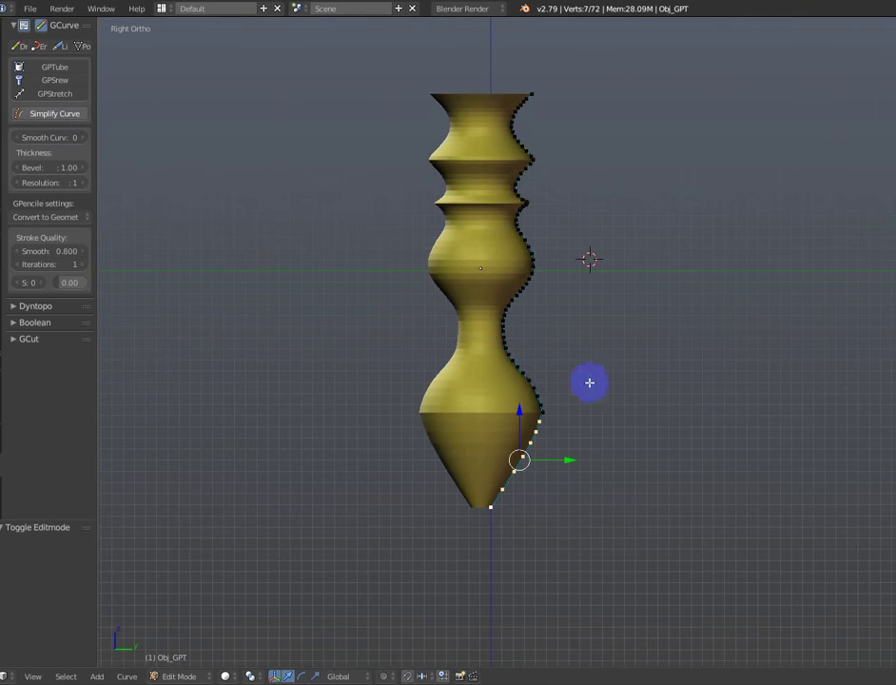
{"action": "left_click_drag", "start_coordinate": [582, 338], "coordinate": [587, 495], "text": "ctrl"}
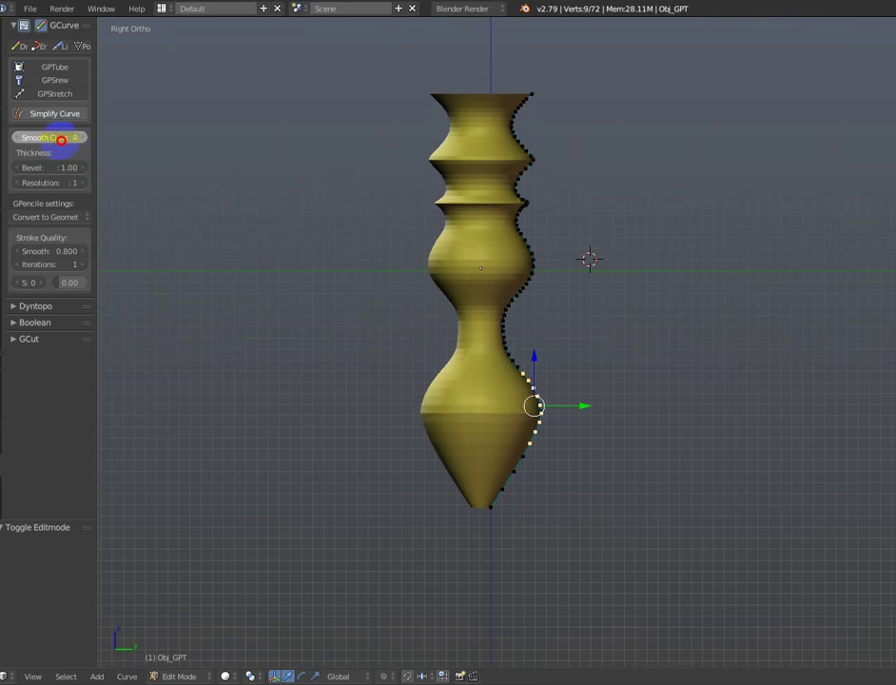
{"action": "middle_click_drag", "start_coordinate": [524, 243], "coordinate": [566, 345], "text": "shift"}
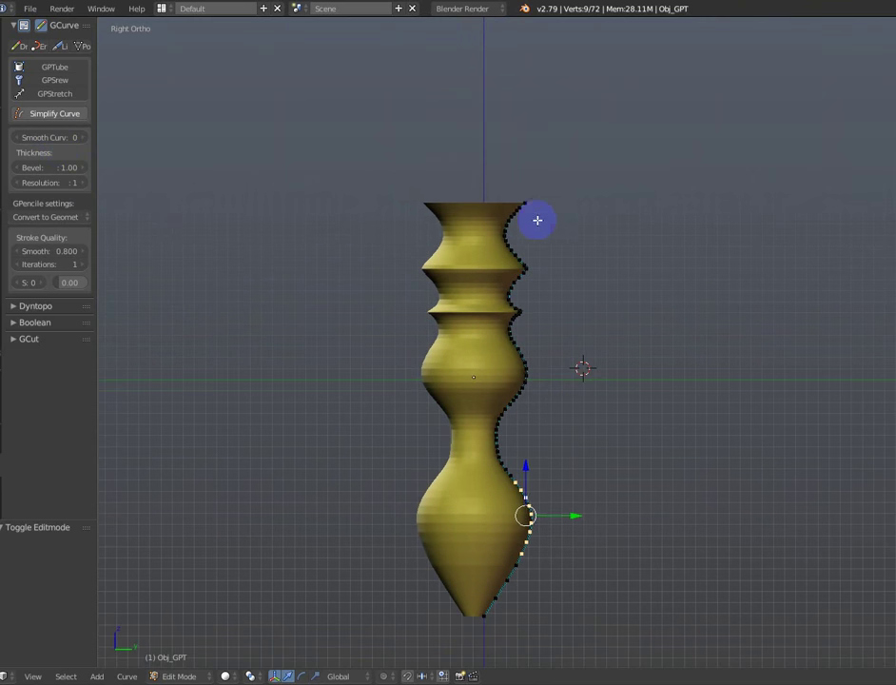
{"action": "key", "text": "g"}
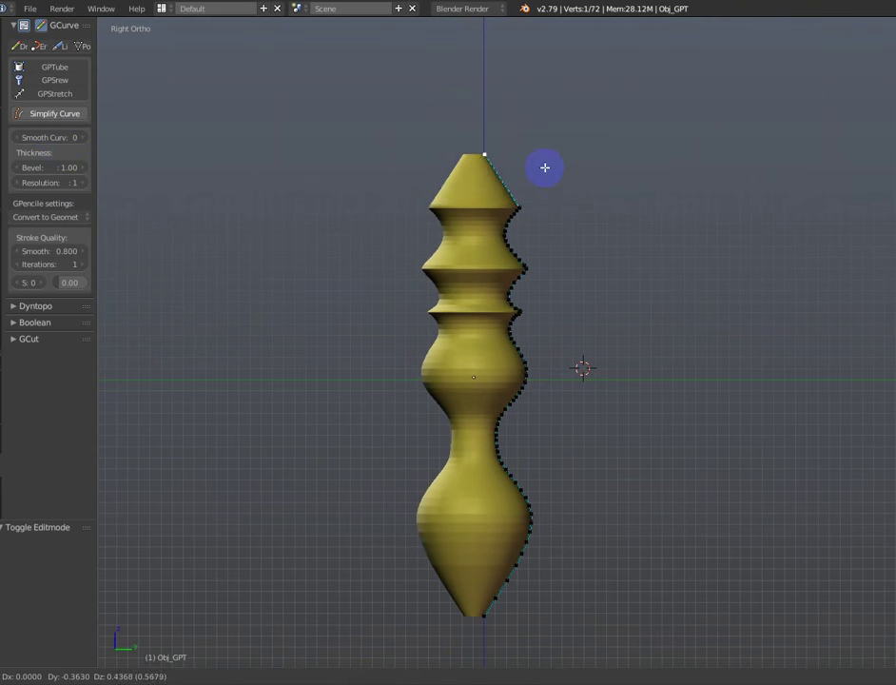
{"action": "left_click", "coordinate": [544, 157]}
{"action": "middle_click_drag", "start_coordinate": [543, 152], "coordinate": [630, 312], "text": "shift"}
Return to Object Mode and frame the view with the piece on the left.
{"action": "key", "text": "Tab"}
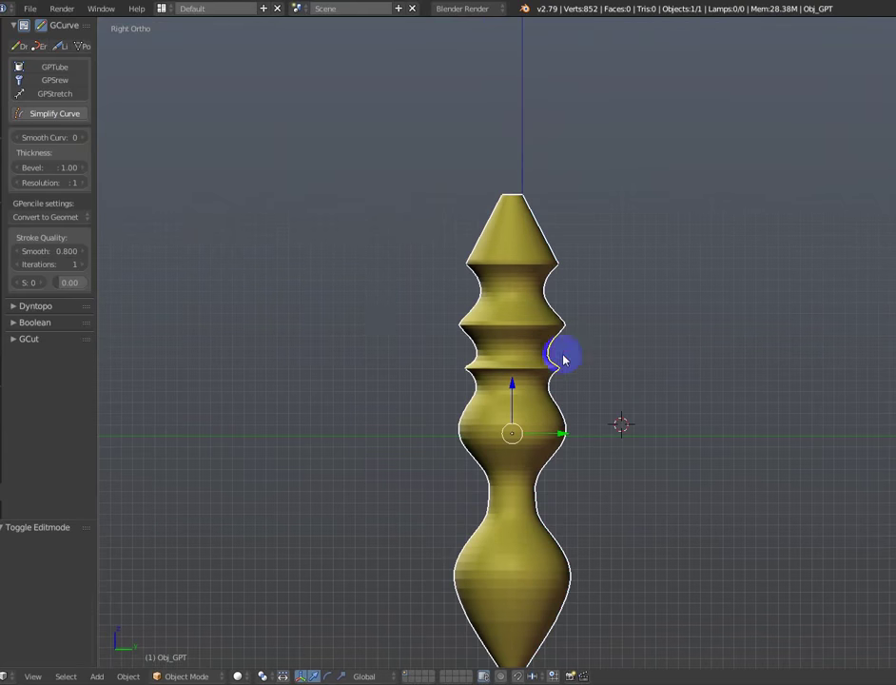
{"action": "mouse_move", "coordinate": [563, 354]}
{"action": "middle_mouse_down", "text": "shift"}
{"action": "mouse_move", "coordinate": [564, 274]}
{"action": "mouse_move", "coordinate": [536, 370]}
{"action": "mouse_move", "coordinate": [530, 323]}
{"action": "middle_mouse_up", "text": "shift"}
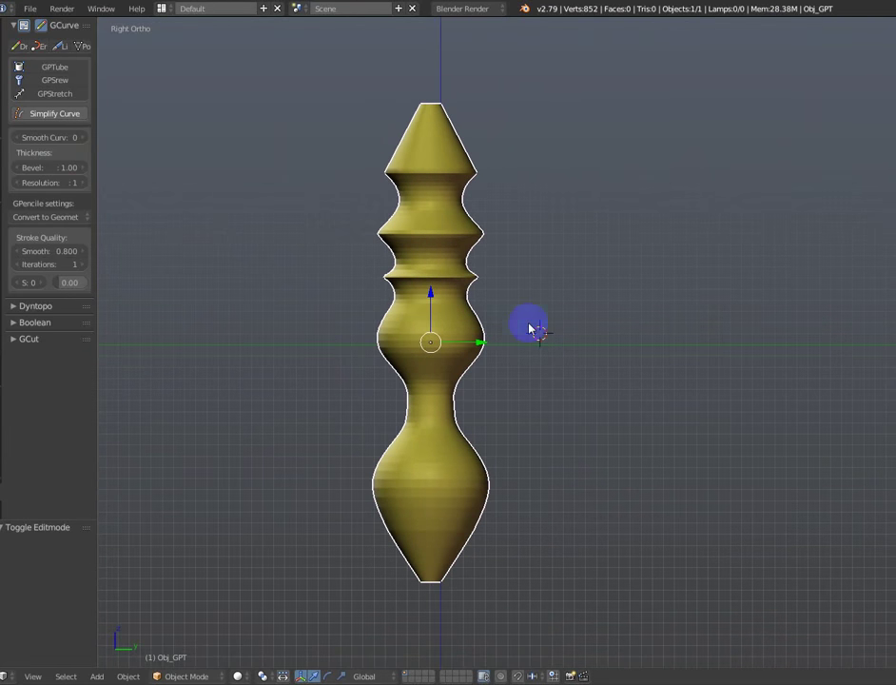
{"action": "key", "text": "Tab"}
{"action": "key", "text": "Tab"}
{"action": "middle_click_drag", "start_coordinate": [544, 374], "coordinate": [518, 400], "text": "shift"}
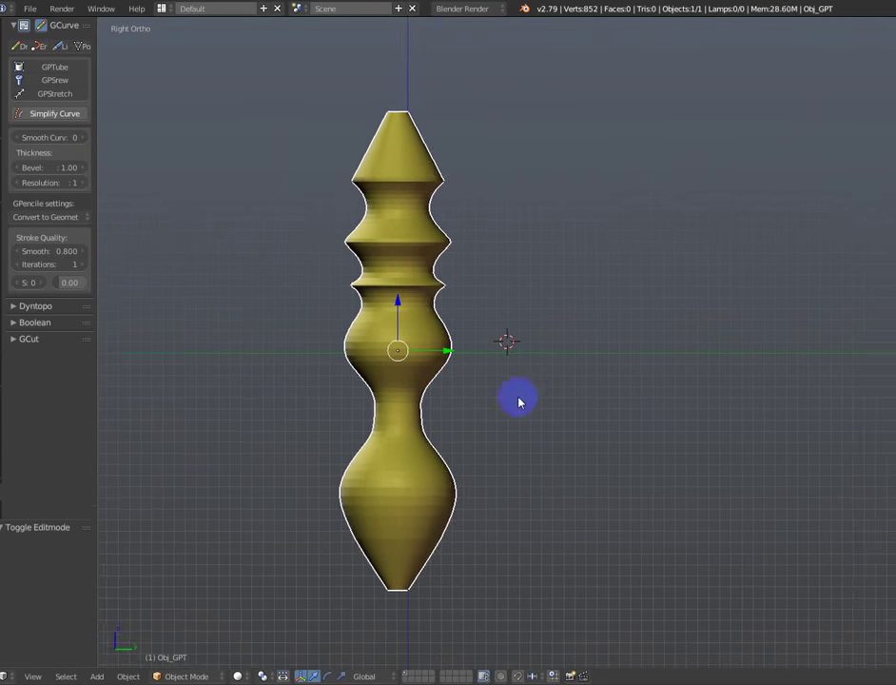
{"action": "middle_click_drag", "start_coordinate": [493, 476], "coordinate": [474, 530], "text": "shift"}
Draw a long curving grease-pencil stroke from bottom to top beside the candlestick.
{"action": "key", "text": "d"}
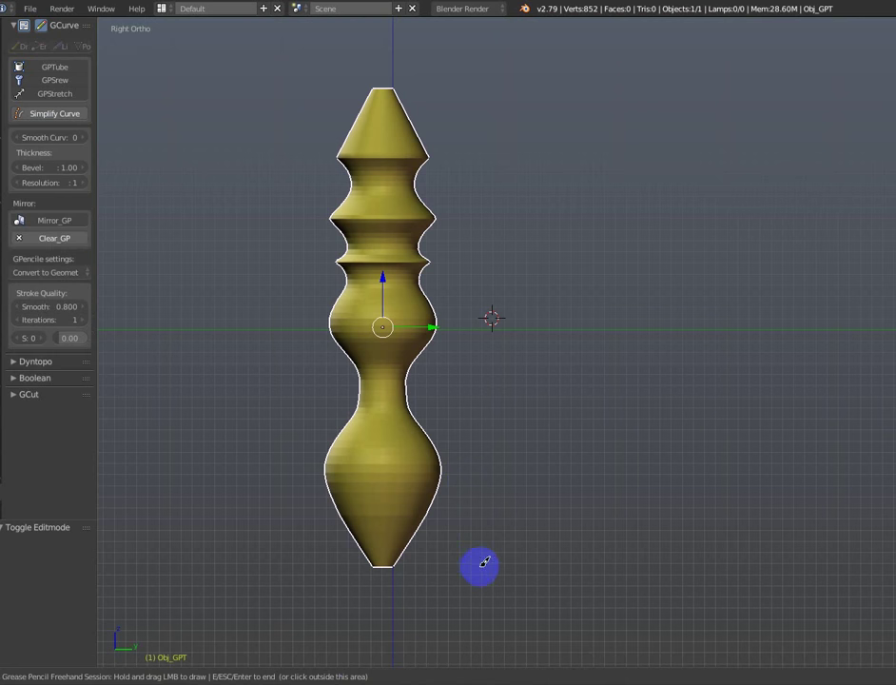
{"action": "mouse_move", "coordinate": [485, 566]}
{"action": "left_mouse_down"}
{"action": "mouse_move", "coordinate": [476, 519]}
{"action": "mouse_move", "coordinate": [531, 412]}
{"action": "left_mouse_up"}
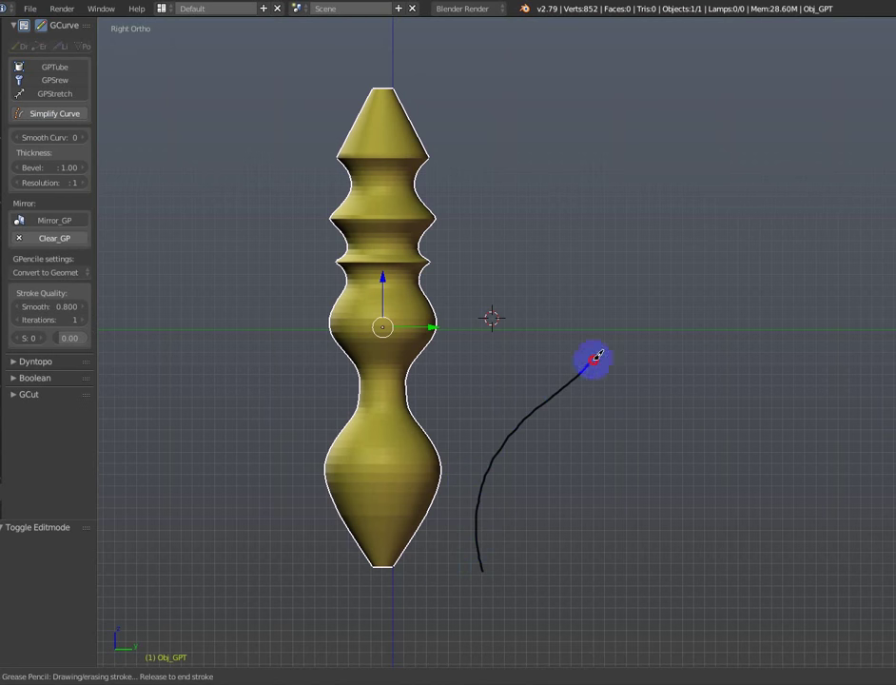
{"action": "left_click_drag", "start_coordinate": [636, 102], "coordinate": [635, 92]}
{"action": "key", "text": "Escape"}
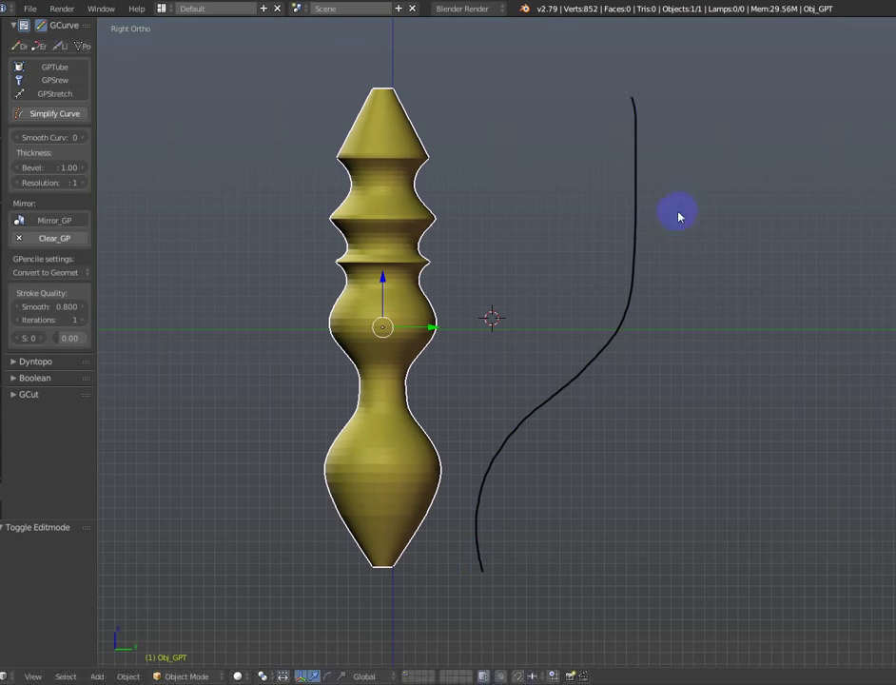
{"action": "scroll", "coordinate": [644, 224], "scroll_direction": "down", "scroll_amount": 2}
{"action": "middle_click_drag", "start_coordinate": [644, 224], "coordinate": [632, 241], "text": "shift"}
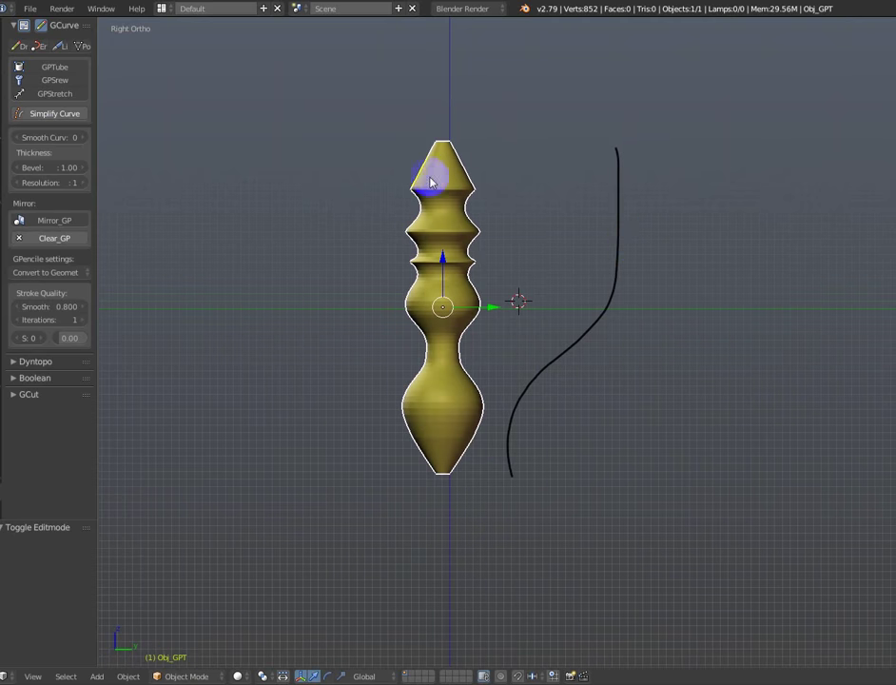
Bend the candlestick along the stroke with GPStretch, testing Switch_direction twice and keeping the original direction.
{"action": "left_click", "coordinate": [48, 98]}
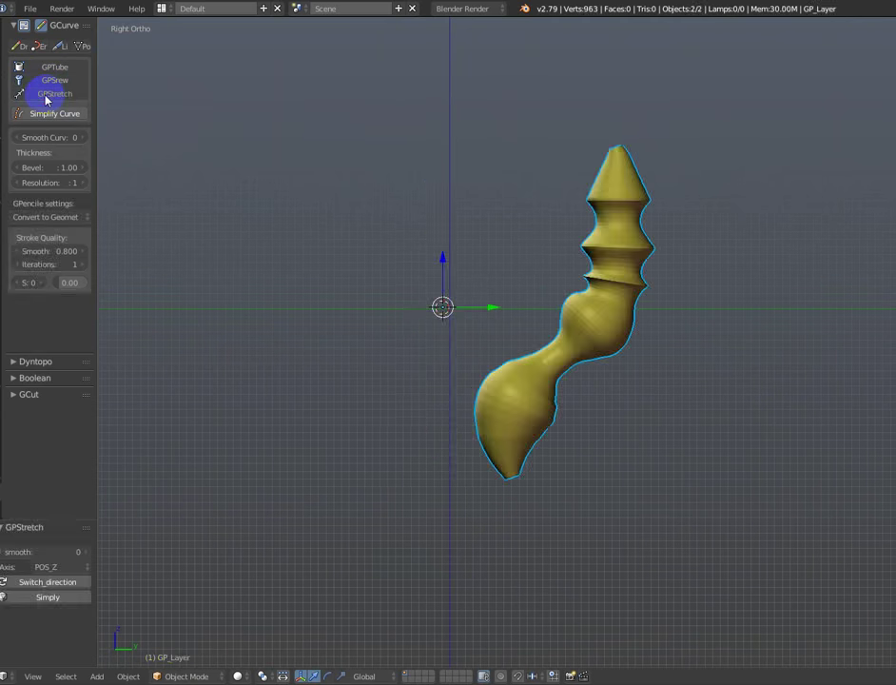
{"action": "scroll", "coordinate": [605, 363], "scroll_direction": "up", "scroll_amount": 1}
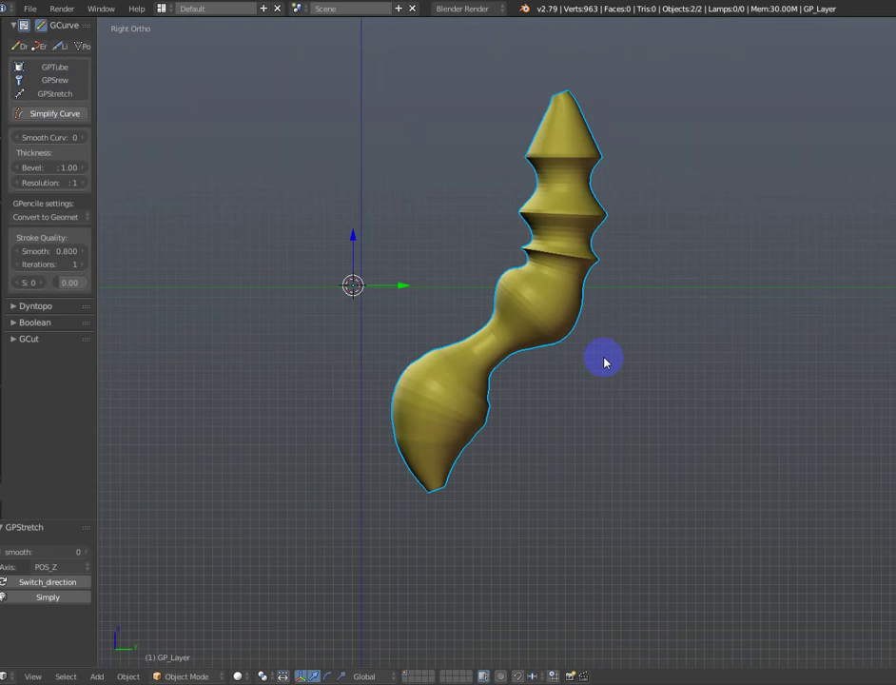
{"action": "scroll", "coordinate": [603, 365], "scroll_direction": "down", "scroll_amount": 2}
{"action": "key", "text": "F6"}
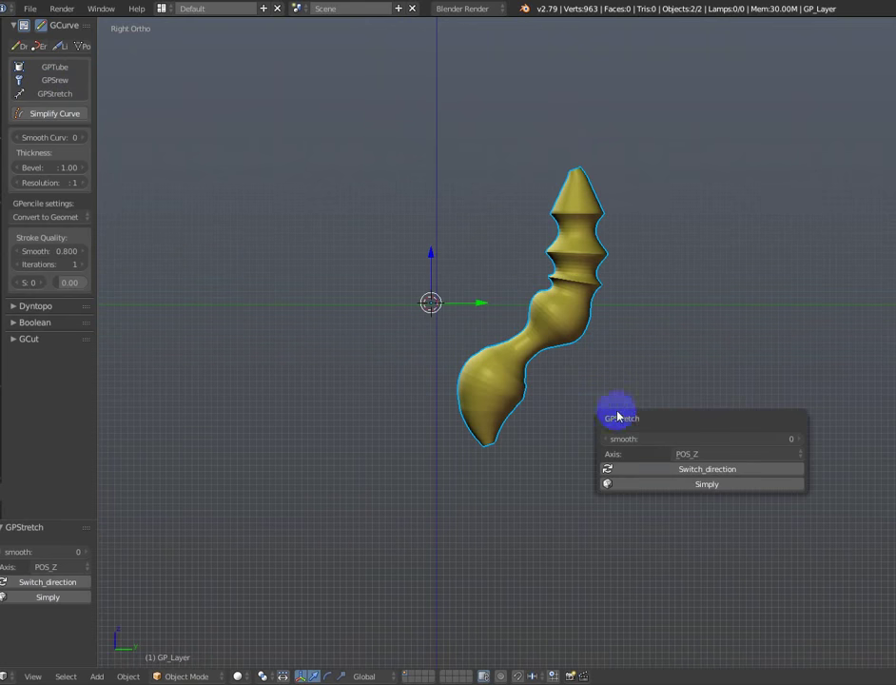
{"action": "left_click_drag", "start_coordinate": [659, 402], "coordinate": [670, 365]}
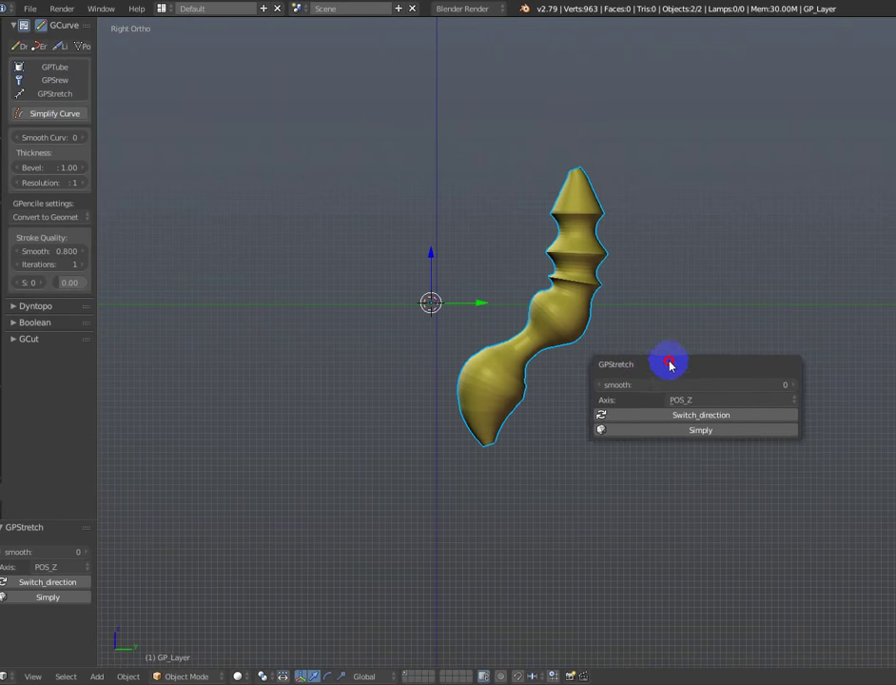
{"action": "left_click", "coordinate": [666, 416]}
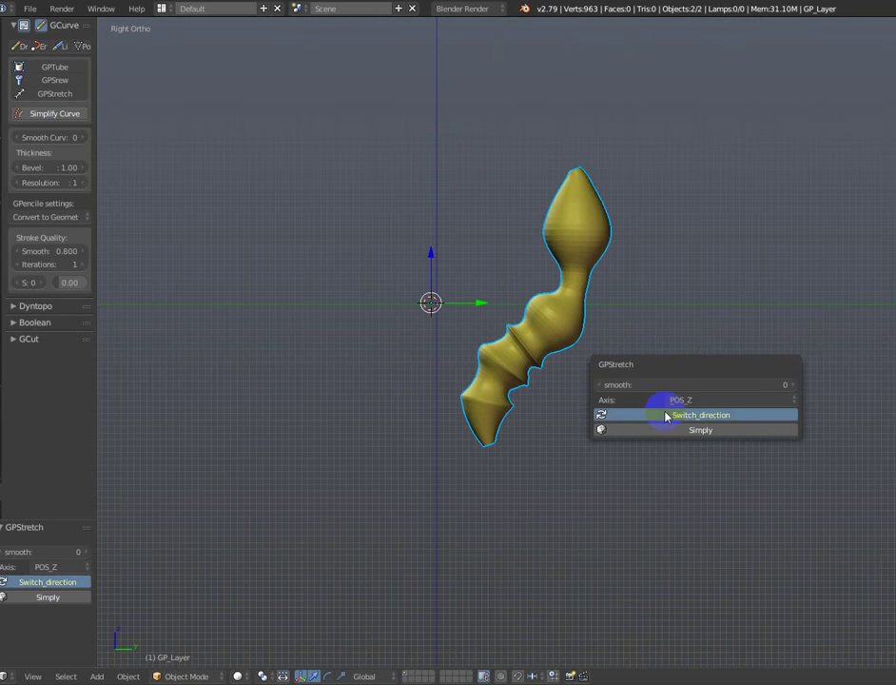
{"action": "left_click", "coordinate": [659, 417]}
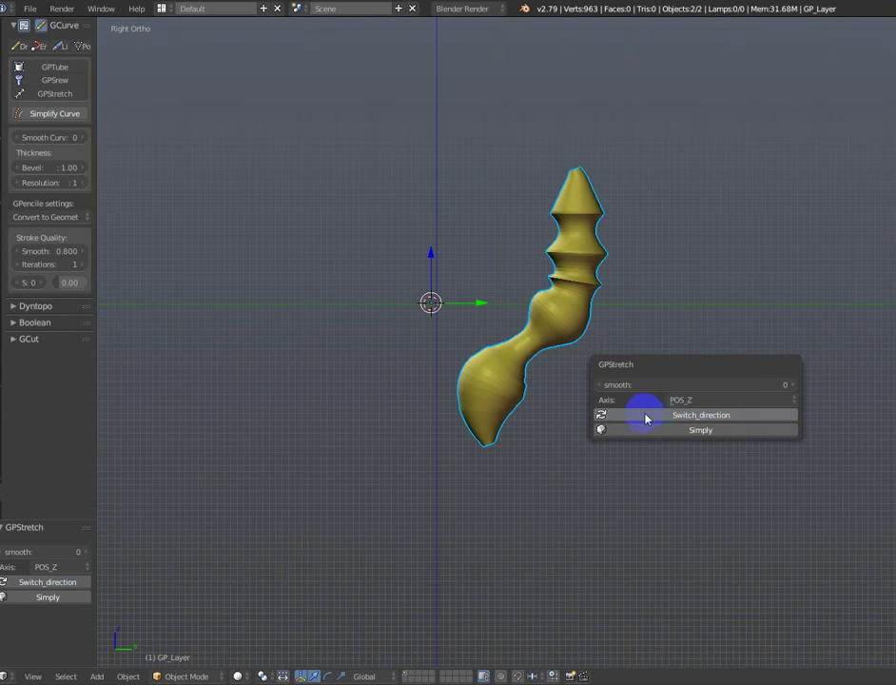
{"action": "left_click", "coordinate": [644, 417]}
{"action": "left_click", "coordinate": [645, 415]}
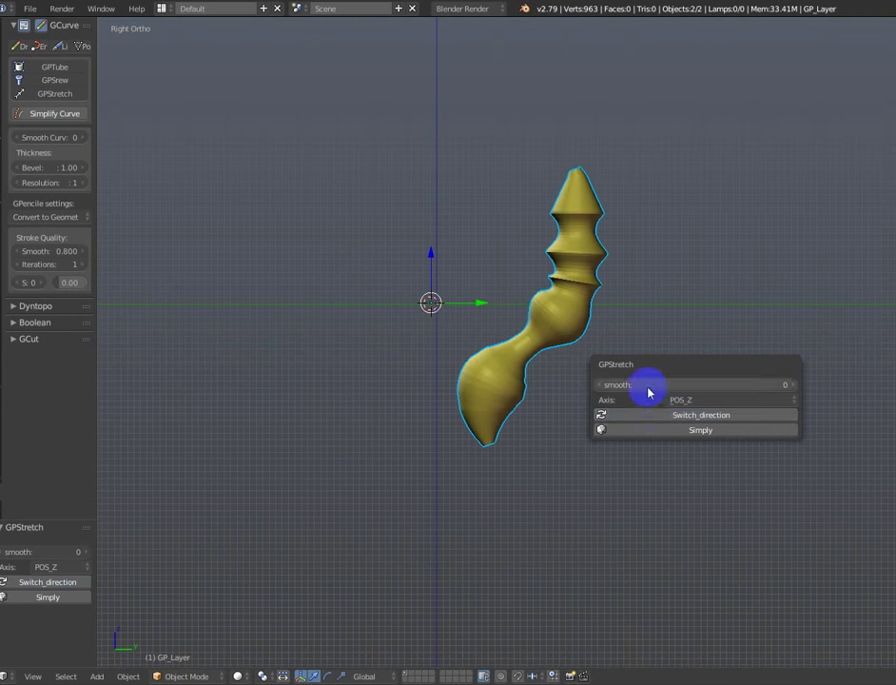
Raise the GPStretch smoothing from 38 to 51, keeping axis POS_Z.
{"action": "left_click", "coordinate": [646, 384]}
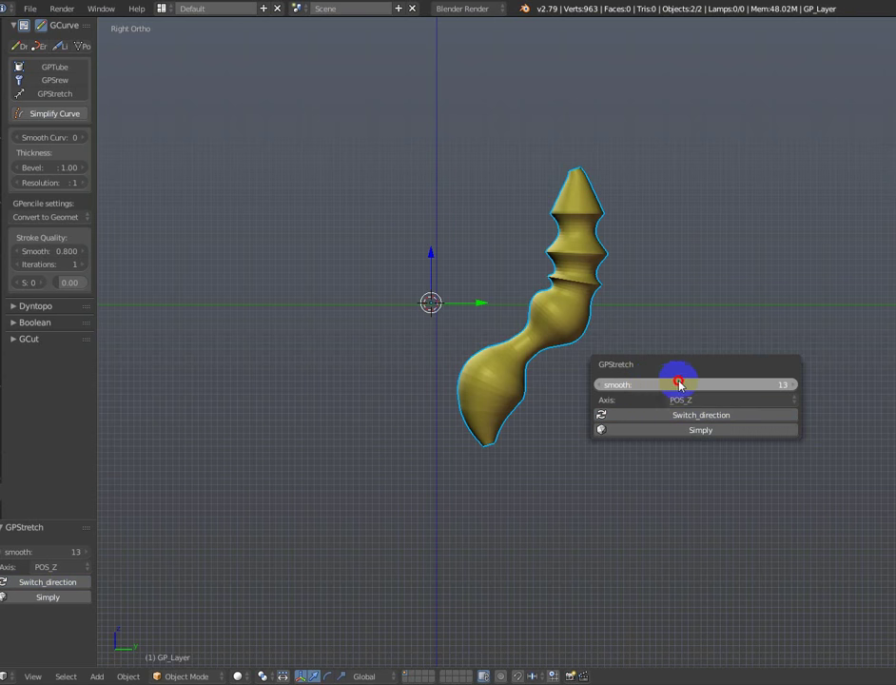
{"action": "left_click_drag", "start_coordinate": [651, 384], "coordinate": [646, 384]}
{"action": "mouse_move", "coordinate": [695, 388]}
{"action": "left_mouse_down"}
{"action": "mouse_move", "coordinate": [698, 367]}
{"action": "mouse_move", "coordinate": [666, 371]}
{"action": "left_mouse_up"}
{"action": "left_click", "coordinate": [642, 383]}
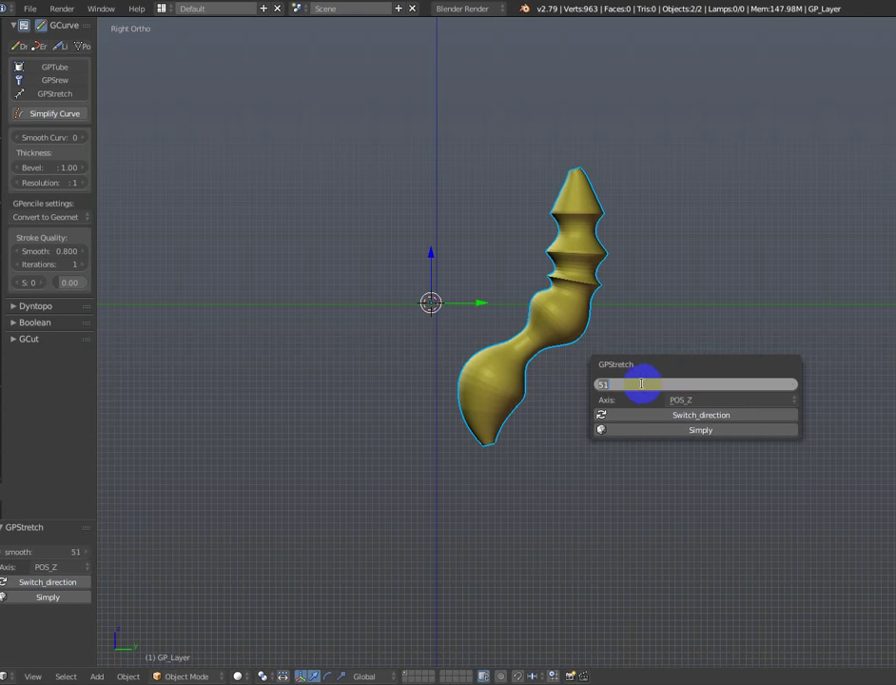
{"action": "left_click", "coordinate": [702, 367]}
{"action": "scroll", "coordinate": [693, 322], "scroll_direction": "up", "scroll_amount": 1}
{"action": "key", "text": "F6"}
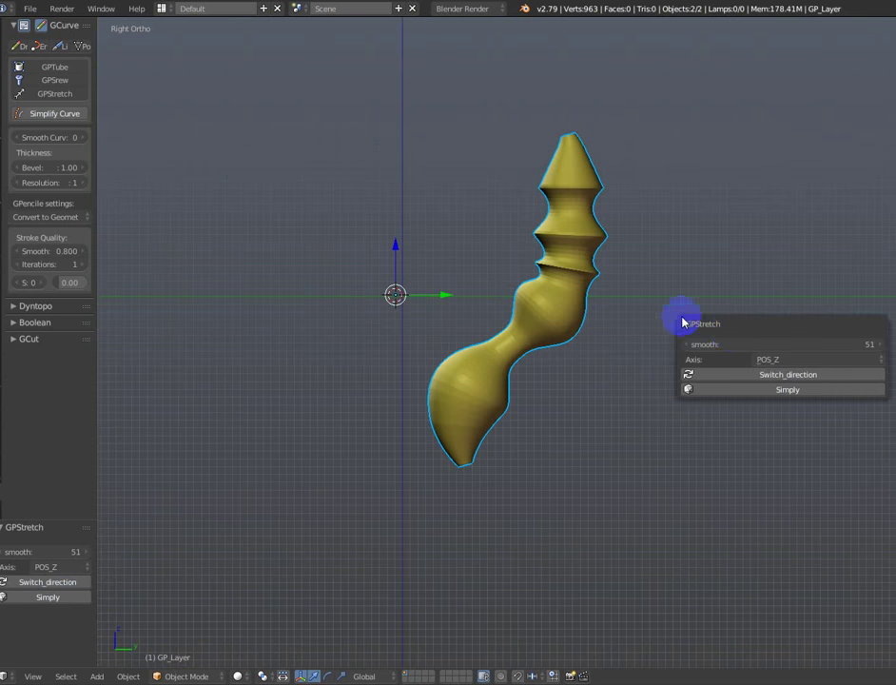
{"action": "left_click_drag", "start_coordinate": [739, 321], "coordinate": [694, 288]}
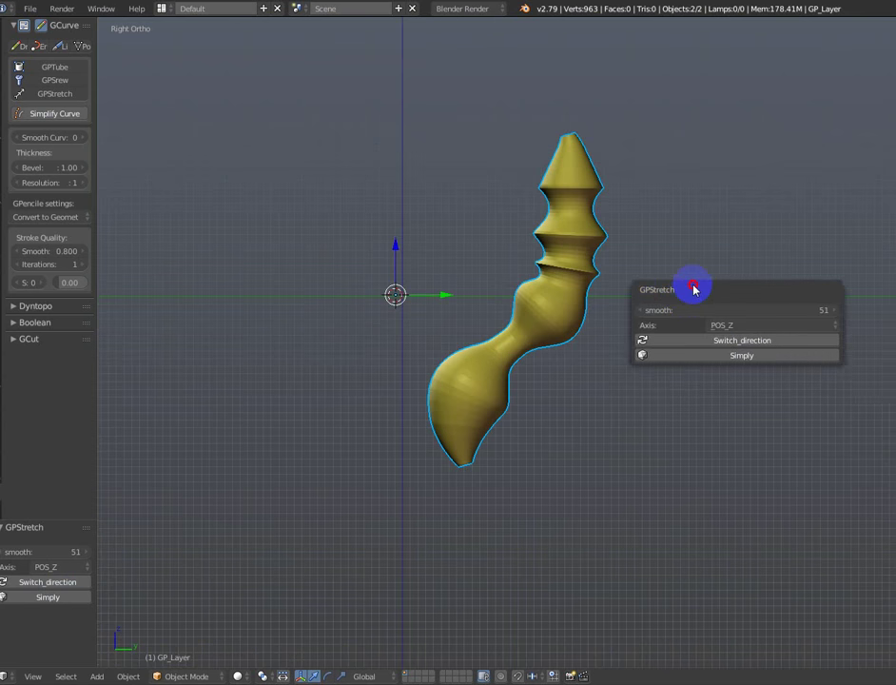
Reduce the stretched candlestick to fewer vertices with the Simply option.
{"action": "left_click", "coordinate": [725, 358]}
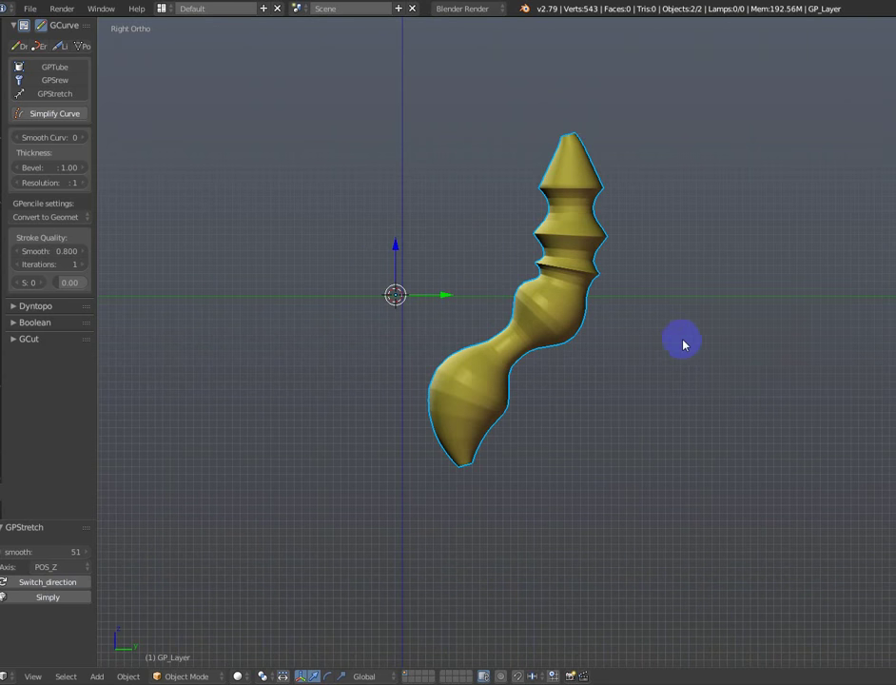
{"action": "scroll", "coordinate": [683, 345], "scroll_direction": "up", "scroll_amount": 2}
{"action": "key", "text": "F6"}
{"action": "left_click_drag", "start_coordinate": [705, 343], "coordinate": [684, 327]}
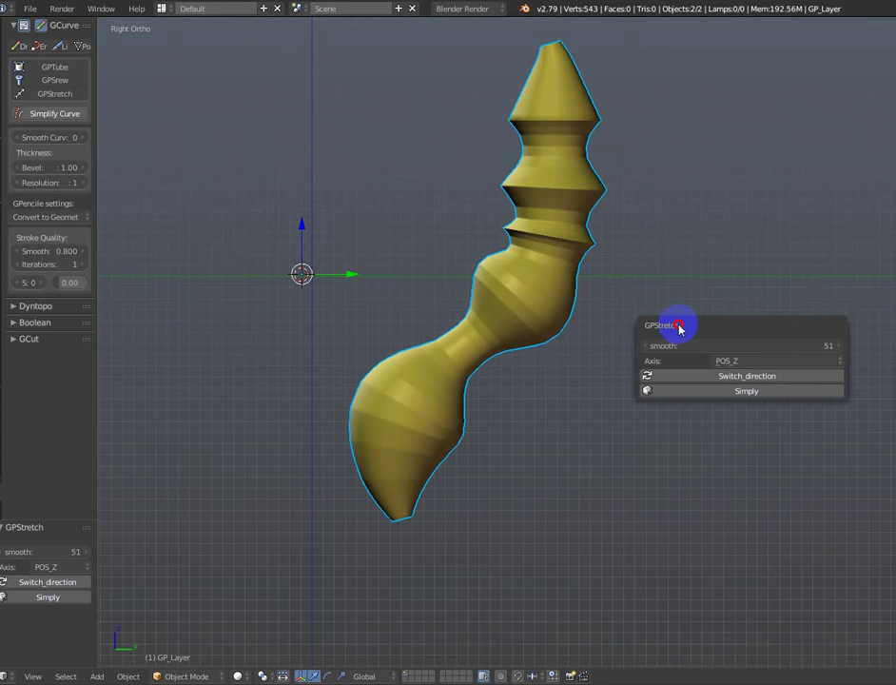
Switch between wireframe and solid shading, ending in wireframe view.
{"action": "scroll", "coordinate": [619, 273], "scroll_direction": "down", "scroll_amount": 3}
{"action": "key", "text": "z"}
{"action": "left_click", "coordinate": [700, 280]}
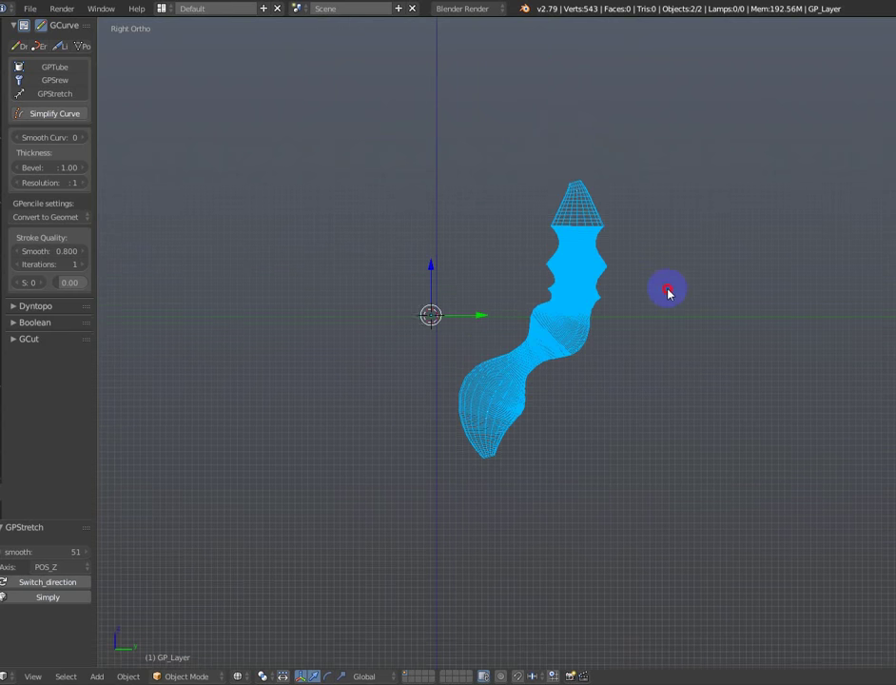
{"action": "scroll", "coordinate": [668, 292], "scroll_direction": "up", "scroll_amount": 1}
{"action": "key", "text": "z"}
{"action": "left_click", "coordinate": [639, 462]}
{"action": "middle_click_drag", "start_coordinate": [638, 462], "coordinate": [638, 433], "text": "shift"}
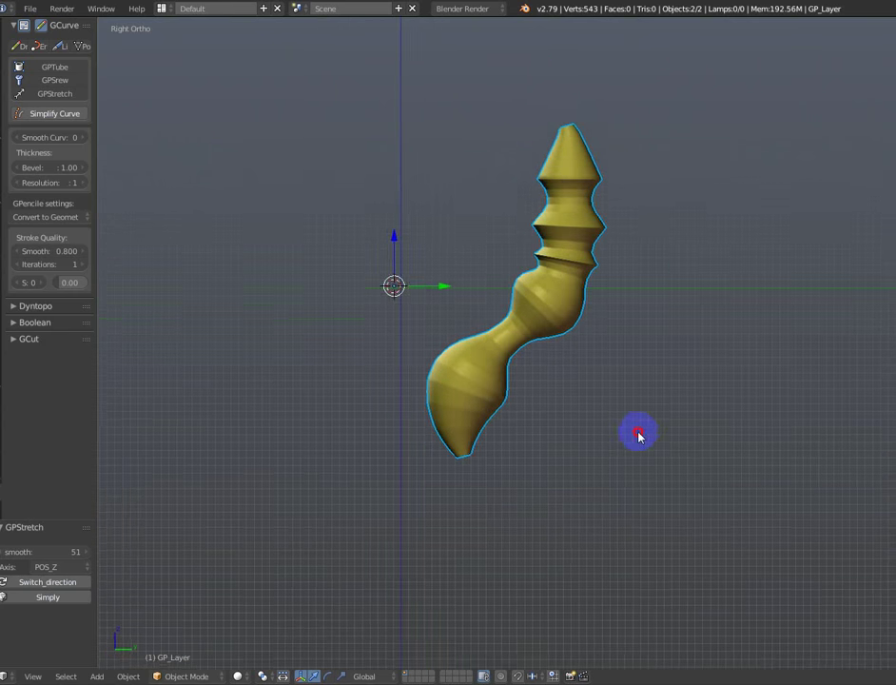
{"action": "key", "text": "z"}
{"action": "left_click", "coordinate": [483, 360]}
{"action": "key", "text": "z"}
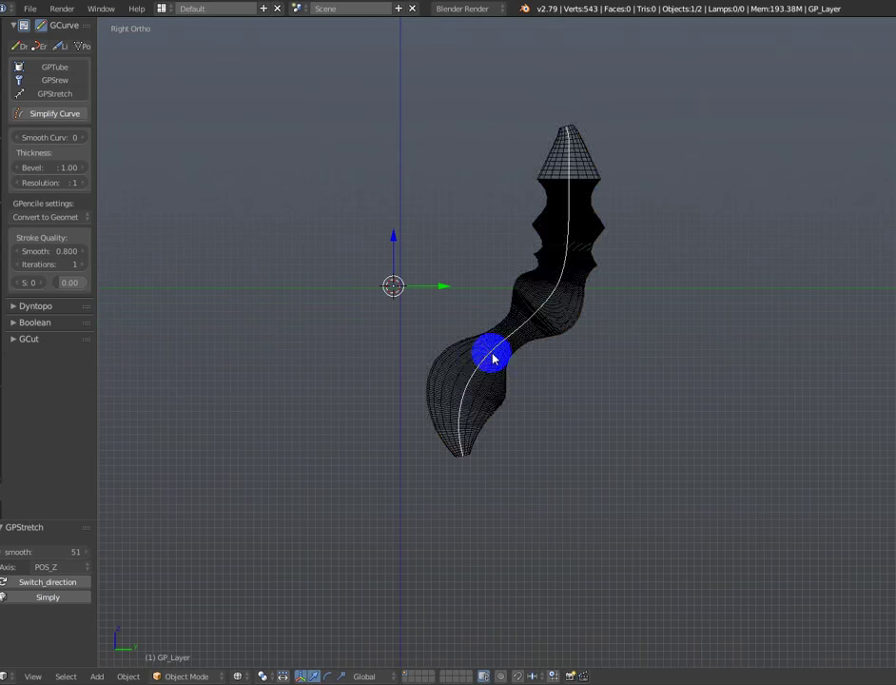
{"action": "key", "text": "z"}
{"action": "left_click", "coordinate": [691, 391]}
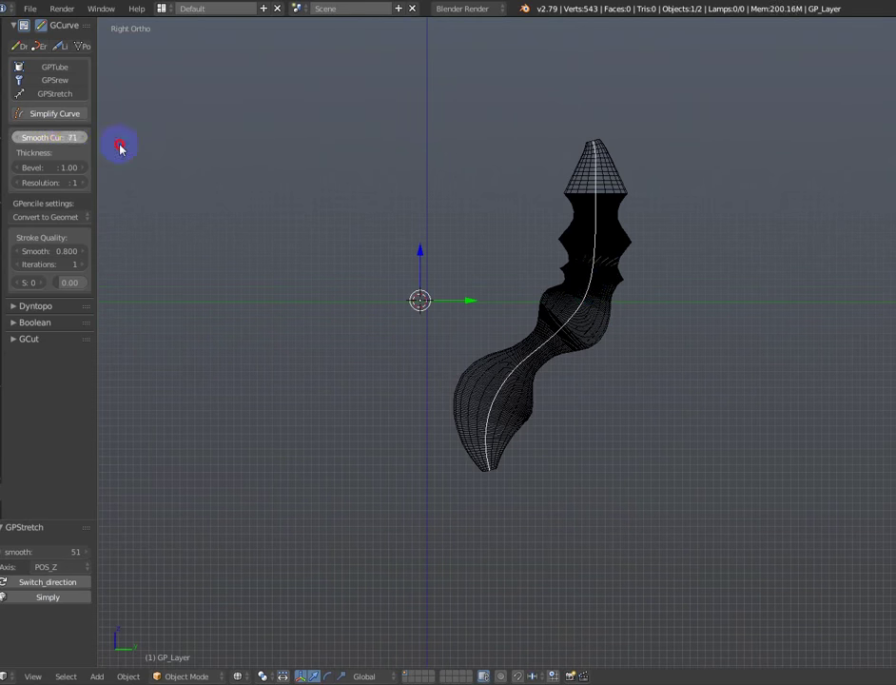
Set Smooth Curve to 0, simplify the guide curve to reach 447 vertices, and enter curve Edit Mode in solid shading.
{"action": "left_click_drag", "start_coordinate": [82, 138], "coordinate": [54, 140]}
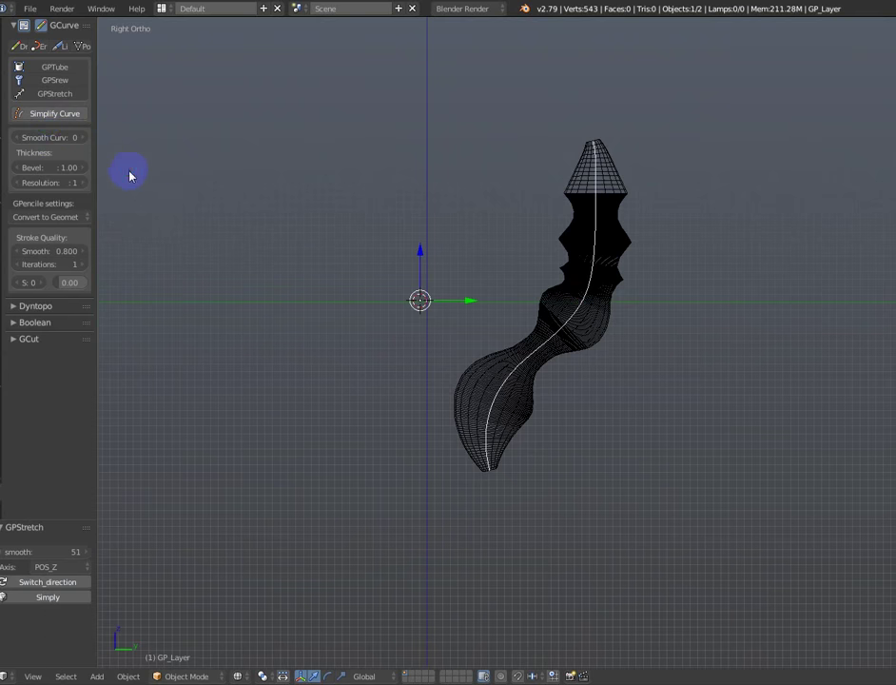
{"action": "scroll", "coordinate": [130, 176], "scroll_direction": "down", "scroll_amount": 2}
{"action": "left_click", "coordinate": [51, 116]}
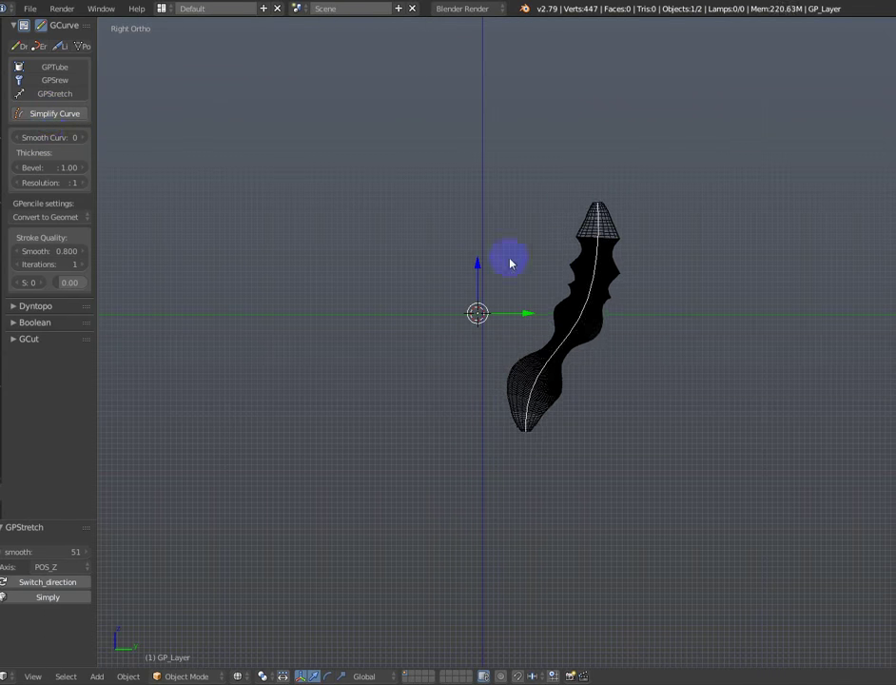
{"action": "key", "text": "z"}
{"action": "middle_click_drag", "start_coordinate": [590, 445], "coordinate": [535, 460], "text": "shift"}
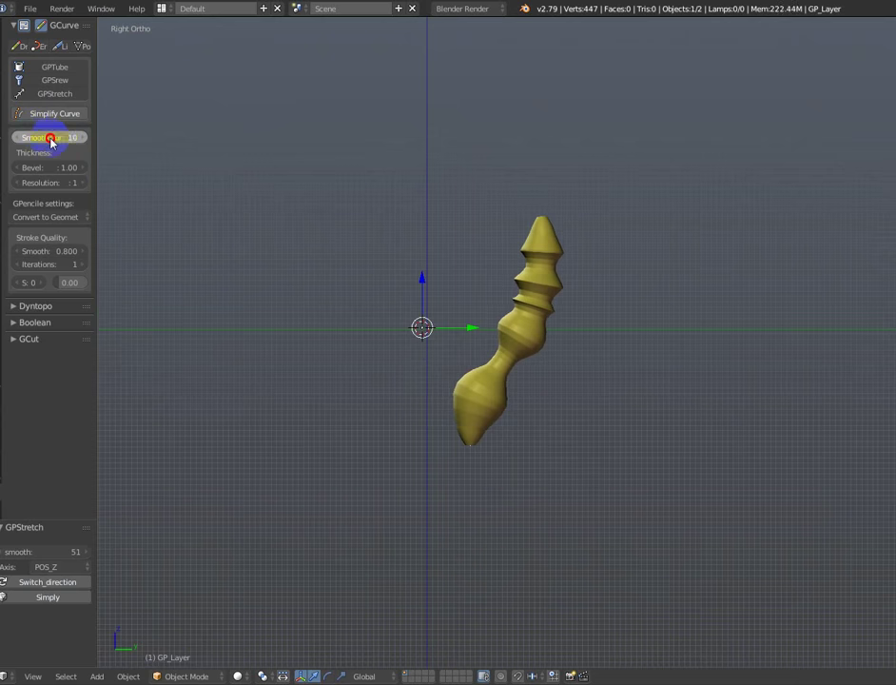
{"action": "middle_click_drag", "start_coordinate": [692, 401], "coordinate": [736, 369], "text": "shift"}
{"action": "key", "text": "Tab"}
Rotate and move the curve's bottom point, using soft falloff for a smooth bend.
{"action": "right_click", "coordinate": [528, 428]}
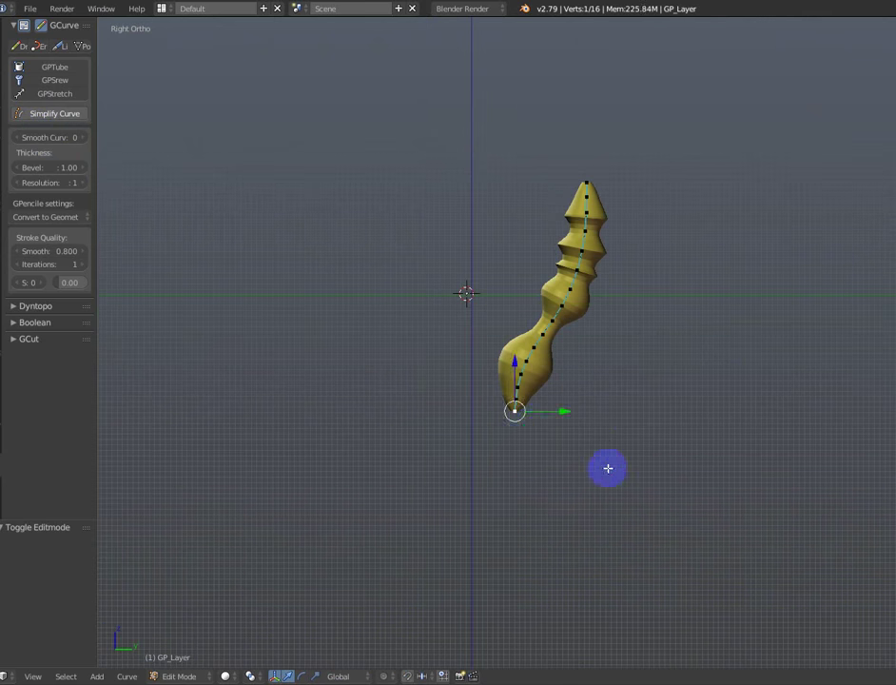
{"action": "key", "text": "r"}
{"action": "left_click", "coordinate": [663, 413]}
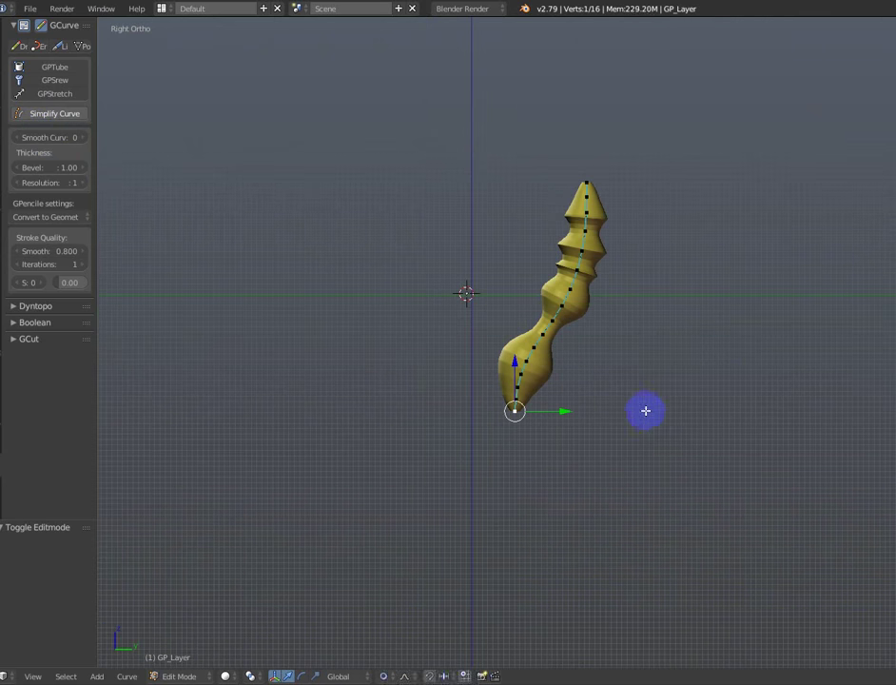
{"action": "key", "text": "r"}
{"action": "scroll", "coordinate": [641, 352], "scroll_direction": "down", "scroll_amount": 8}
{"action": "left_click", "coordinate": [640, 350]}
{"action": "key", "text": "g"}
{"action": "scroll", "coordinate": [651, 390], "scroll_direction": "down", "scroll_amount": 4}
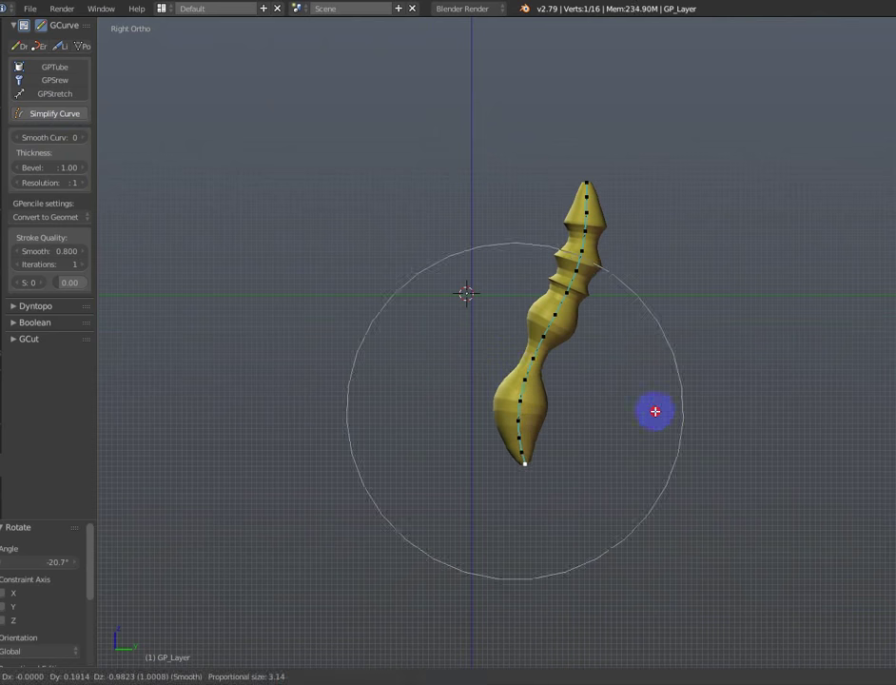
{"action": "left_click", "coordinate": [655, 411]}
Rotate and shift a lower-middle point to bend the lower section of the curve.
{"action": "right_click", "coordinate": [519, 373]}
{"action": "key", "text": "r"}
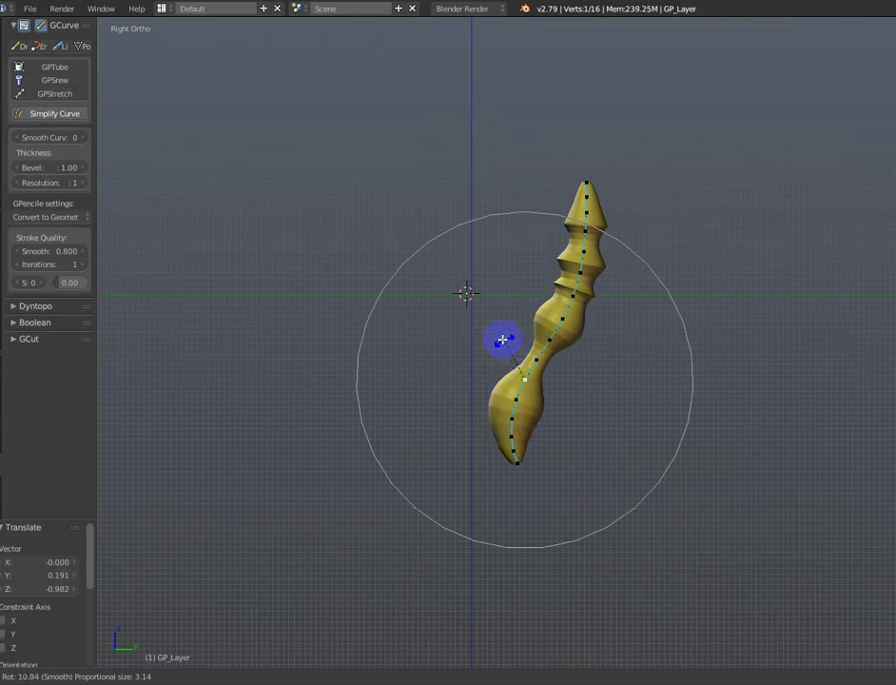
{"action": "left_click", "coordinate": [414, 335]}
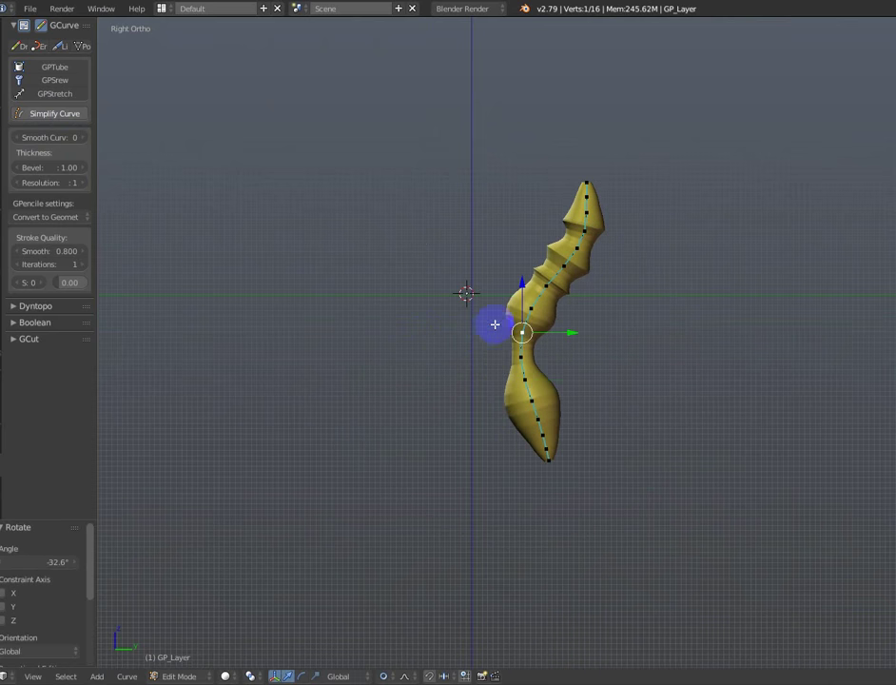
{"action": "key", "text": "g"}
{"action": "left_click", "coordinate": [465, 322]}
Move the bottom point and rotate the curve's bottom section about 26.9°, redoing the rotation.
{"action": "right_click", "coordinate": [569, 492]}
{"action": "key", "text": "g"}
{"action": "left_click", "coordinate": [544, 462]}
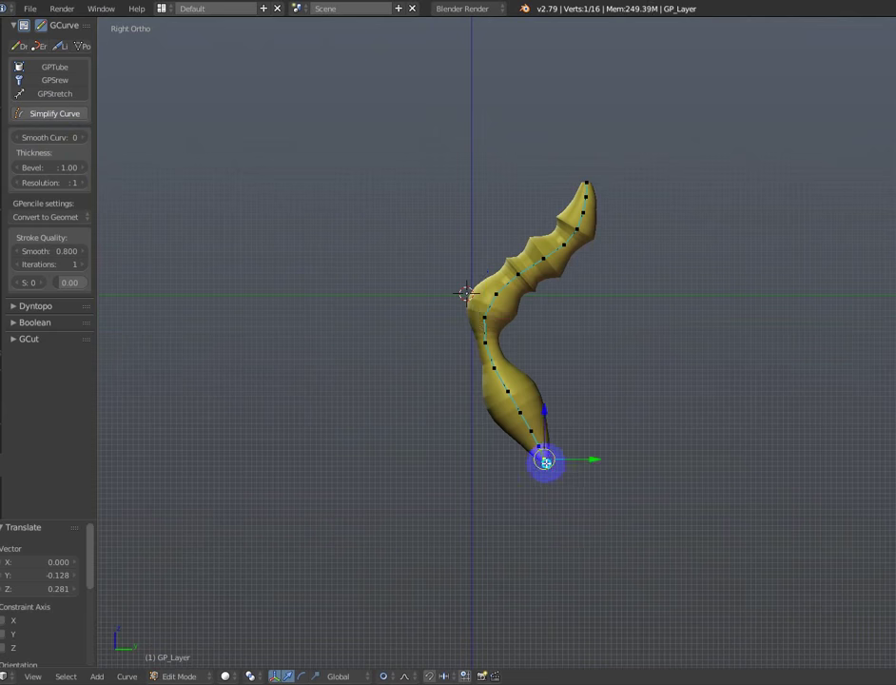
{"action": "key", "text": "r"}
{"action": "left_click", "coordinate": [536, 544]}
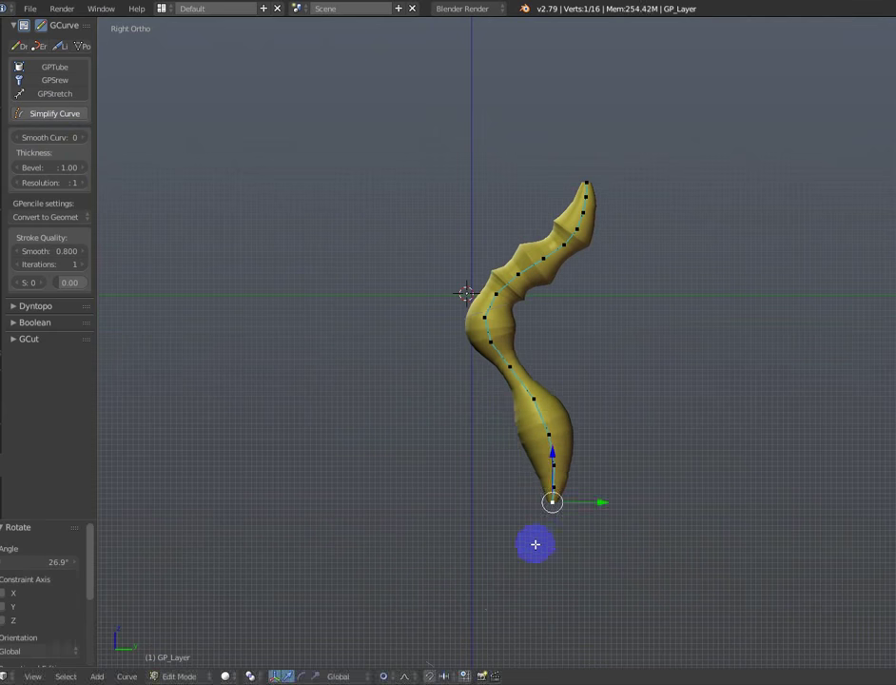
{"action": "key", "text": "ctrl+z"}
{"action": "key", "text": "r"}
{"action": "left_click", "coordinate": [488, 555]}
Keep moving and rotating the curve's bottom until it sits in its new position.
{"action": "key", "text": "g"}
{"action": "left_click", "coordinate": [444, 573]}
{"action": "key", "text": "r"}
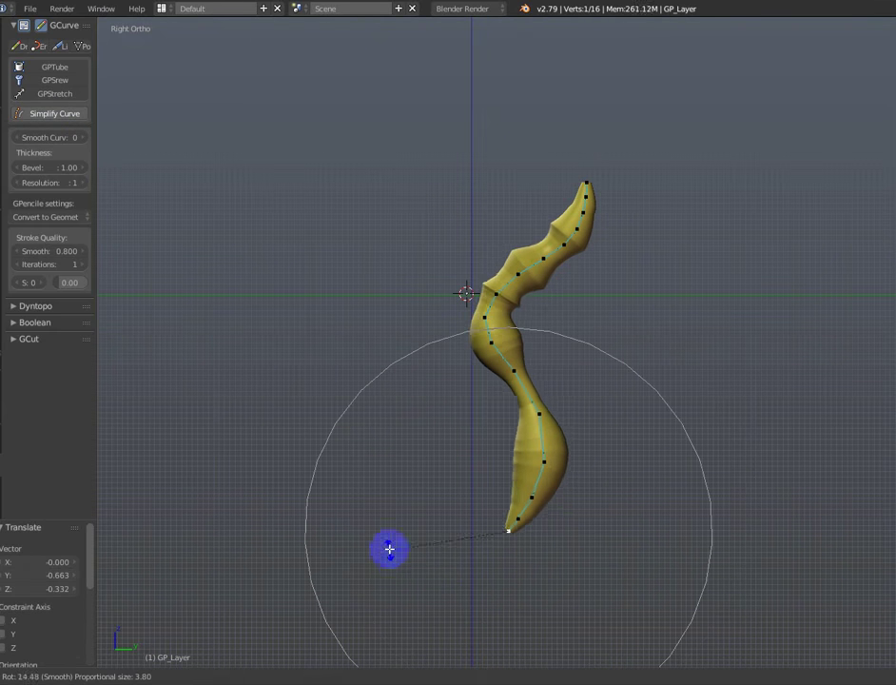
{"action": "left_click", "coordinate": [389, 549]}
{"action": "key", "text": "g"}
{"action": "left_click", "coordinate": [440, 516]}
{"action": "key", "text": "g"}
{"action": "left_click", "coordinate": [596, 263]}
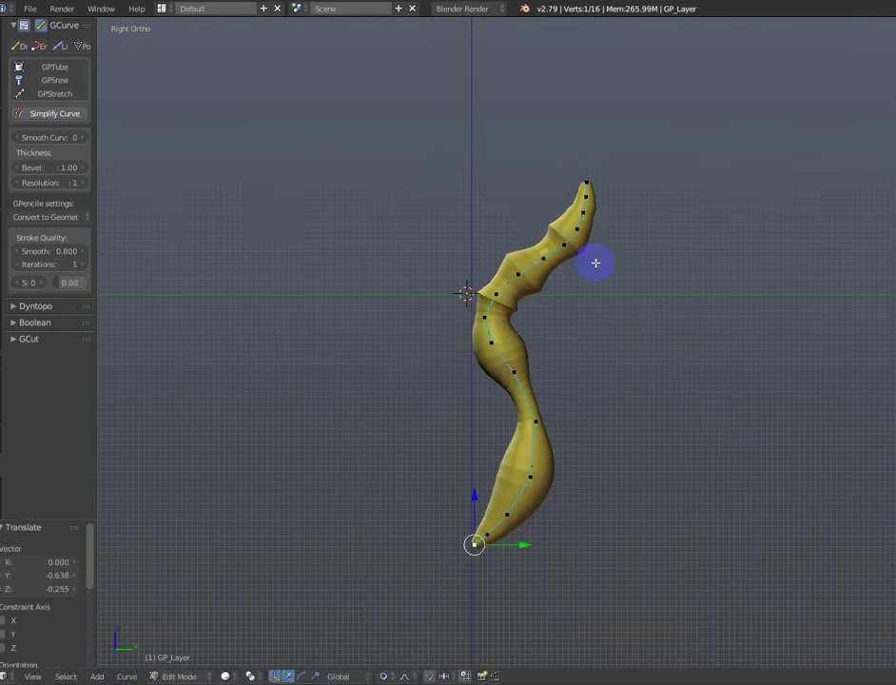
{"action": "middle_click_drag", "start_coordinate": [595, 263], "coordinate": [595, 314], "text": "shift"}
Tilt the guide curve's top point and shift a lower point sideways.
{"action": "right_click", "coordinate": [584, 207]}
{"action": "key", "text": "r"}
{"action": "left_click", "coordinate": [549, 158]}
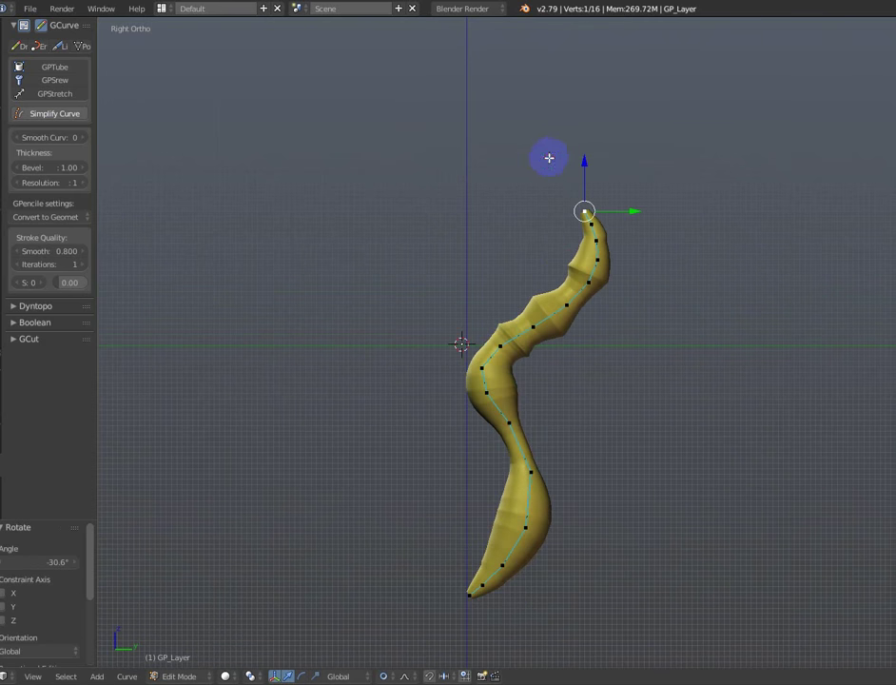
{"action": "right_click", "coordinate": [531, 472]}
{"action": "key", "text": "g"}
{"action": "left_click", "coordinate": [571, 466]}
Check the curve from the right side view and switch back to Object Mode.
{"action": "mouse_move", "coordinate": [571, 466]}
{"action": "middle_mouse_down"}
{"action": "mouse_move", "coordinate": [598, 433]}
{"action": "mouse_move", "coordinate": [590, 473]}
{"action": "middle_mouse_up"}
{"action": "key", "text": "KP_3"}
{"action": "middle_click_drag", "start_coordinate": [625, 441], "coordinate": [584, 378], "text": "shift"}
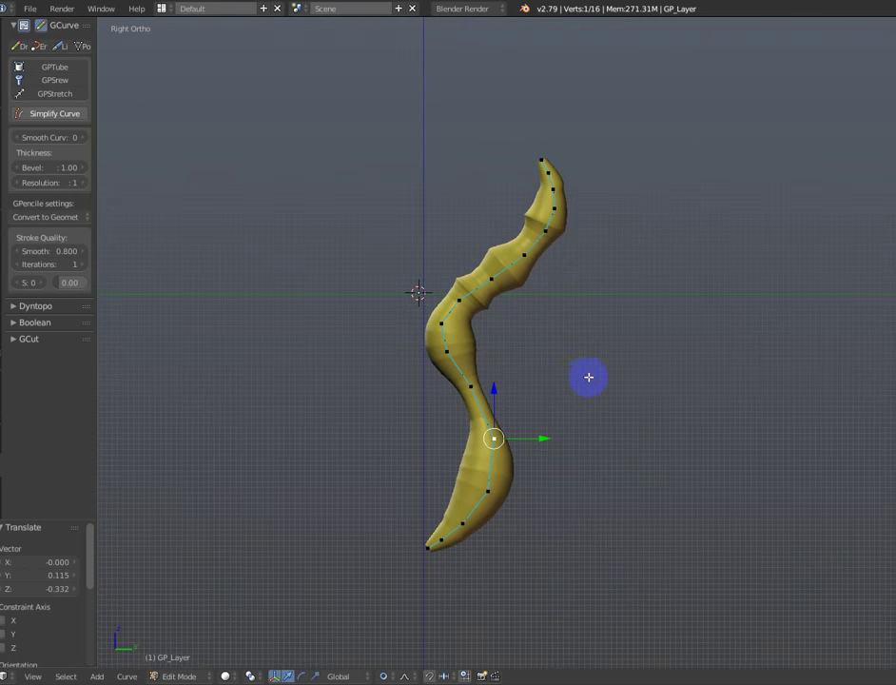
{"action": "key", "text": "Tab"}
{"action": "left_click", "coordinate": [239, 351]}
Select the S-curved yellow mesh in the right side view and frame it for drawing.
{"action": "middle_click_drag", "start_coordinate": [530, 324], "coordinate": [456, 316], "text": "shift"}
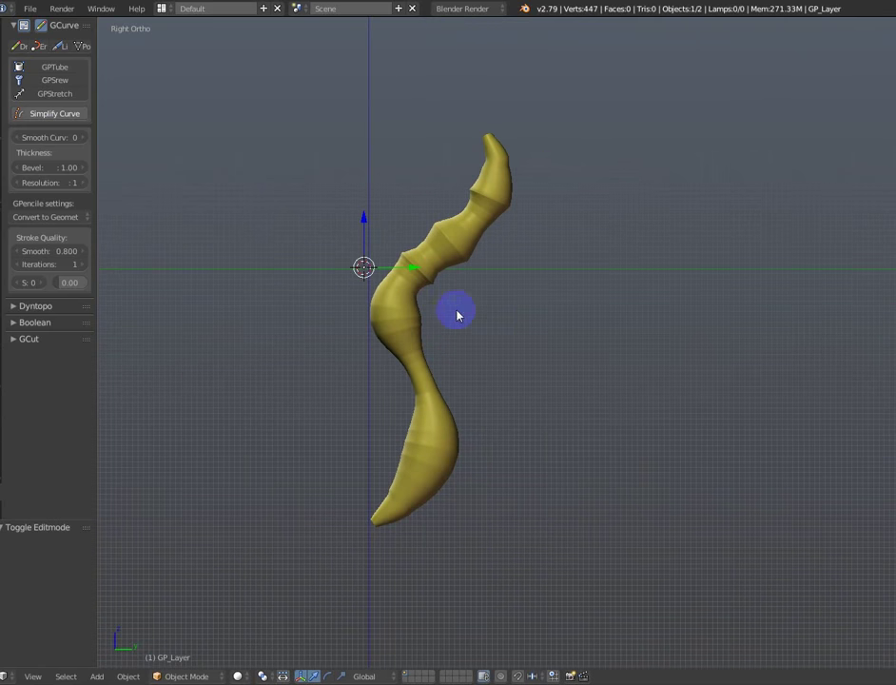
{"action": "scroll", "coordinate": [491, 341], "scroll_direction": "down", "scroll_amount": 3}
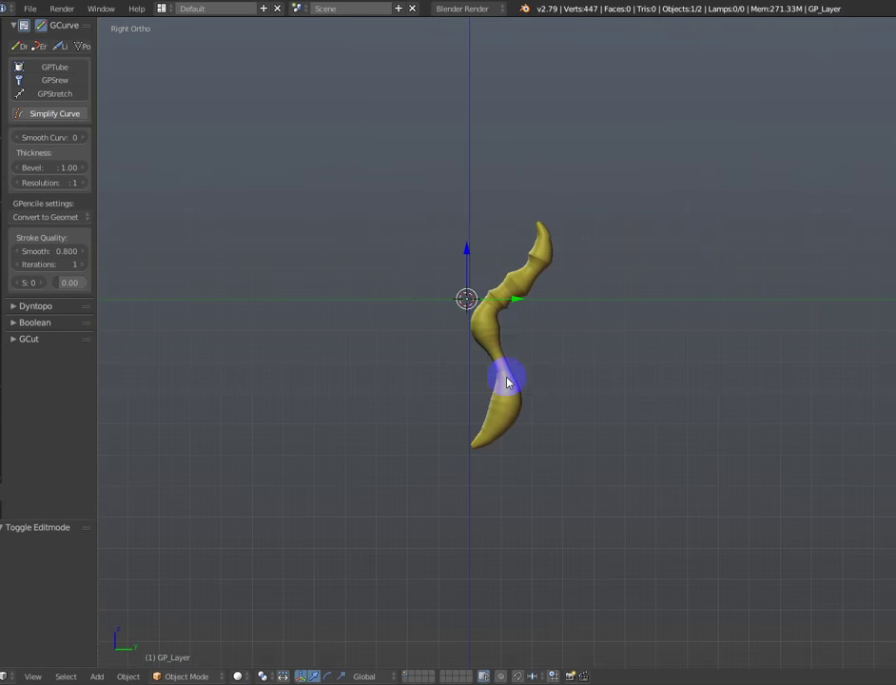
{"action": "middle_click_drag", "start_coordinate": [552, 358], "coordinate": [604, 374]}
{"action": "key", "text": "KP_3"}
{"action": "right_click", "coordinate": [507, 347]}
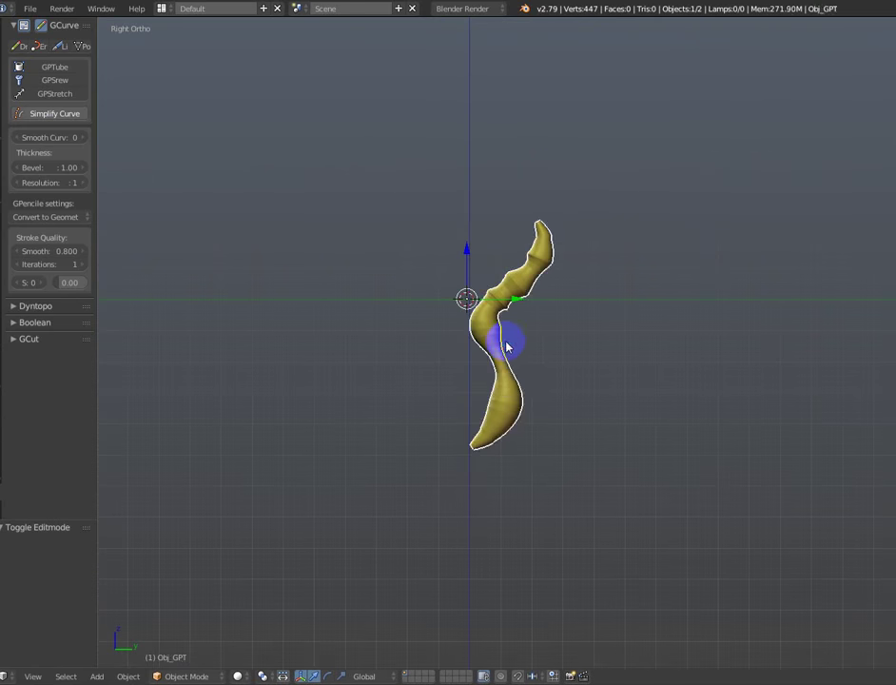
{"action": "middle_click_drag", "start_coordinate": [510, 300], "coordinate": [466, 304], "text": "shift"}
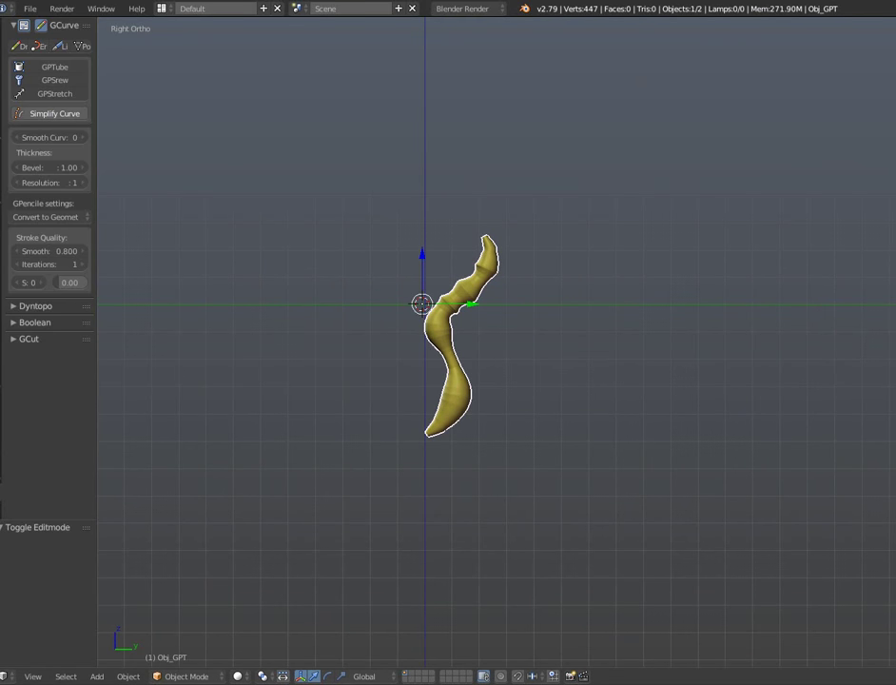
{"action": "scroll", "coordinate": [518, 328], "scroll_direction": "up", "scroll_amount": 3}
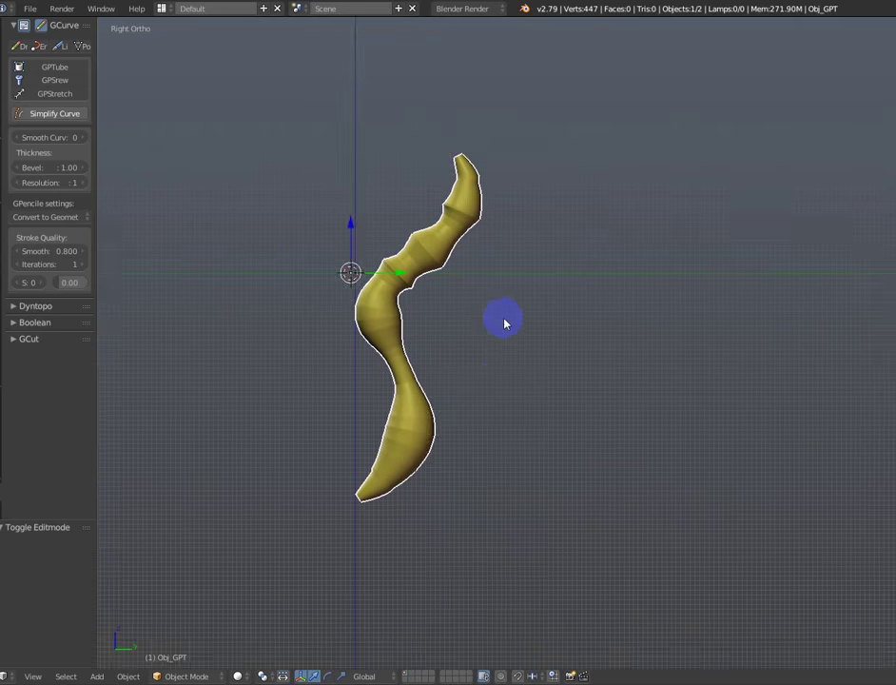
Draw a stroke curving up to the right and stretch the yellow mesh along it with GPStretch.
{"action": "left_click_drag", "start_coordinate": [485, 453], "coordinate": [481, 428]}
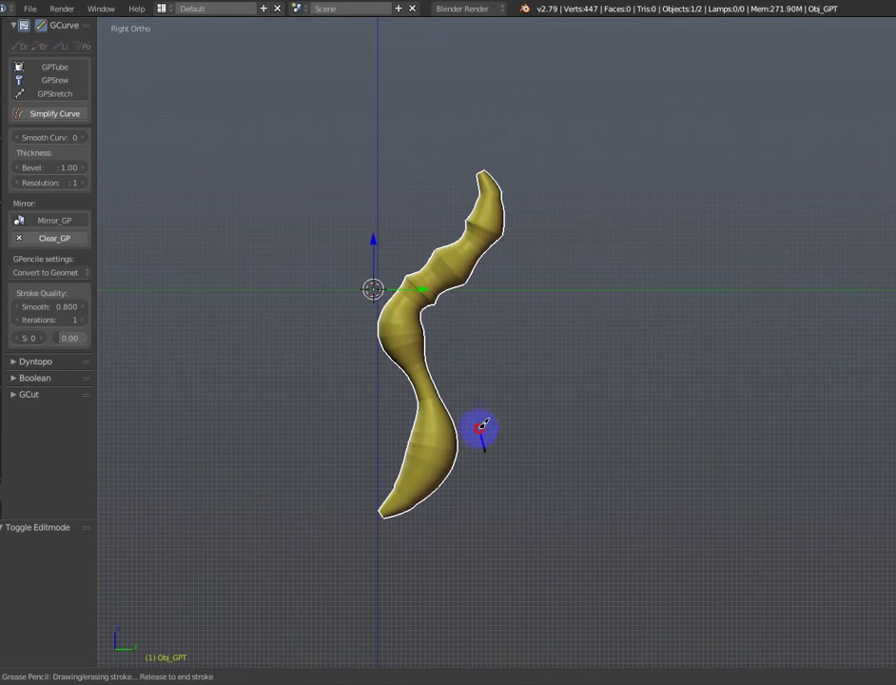
{"action": "left_click_drag", "start_coordinate": [606, 247], "coordinate": [594, 235]}
{"action": "key", "text": "Escape"}
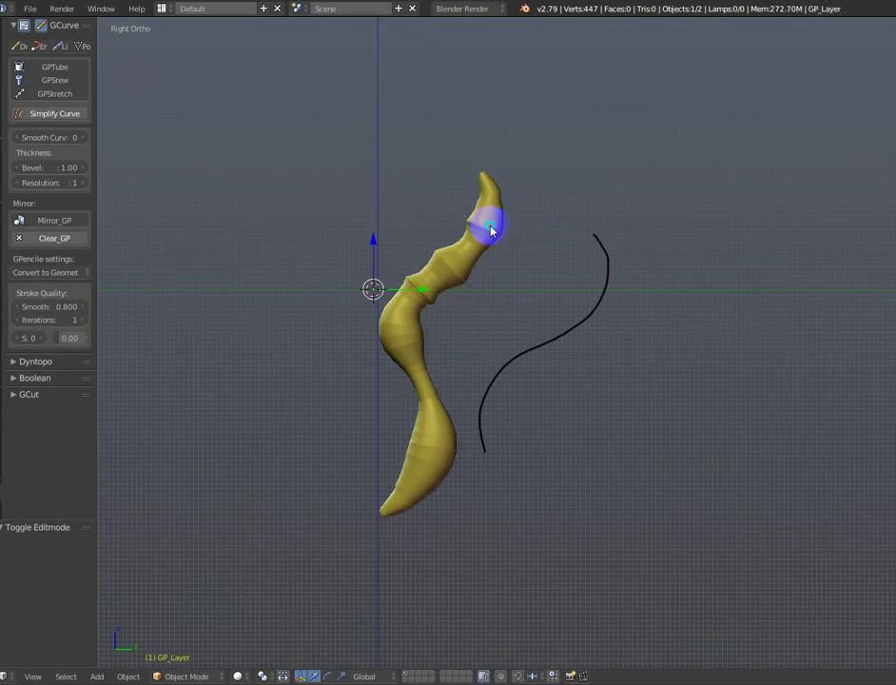
{"action": "right_click", "coordinate": [469, 242]}
{"action": "left_click", "coordinate": [48, 96]}
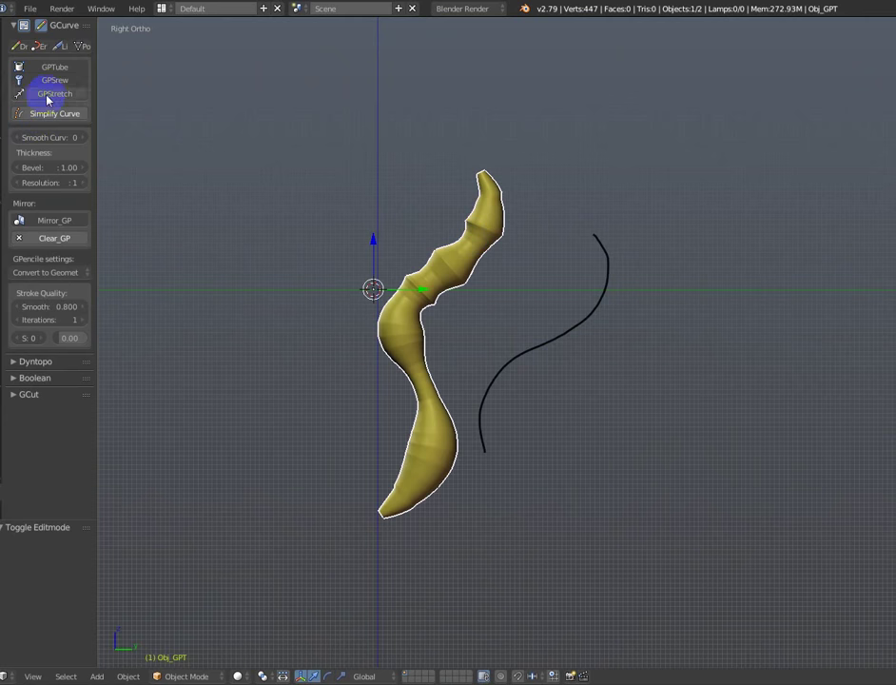
{"action": "mouse_move", "coordinate": [278, 180]}
{"action": "middle_mouse_down"}
{"action": "mouse_move", "coordinate": [725, 353]}
{"action": "mouse_move", "coordinate": [576, 328]}
{"action": "middle_mouse_up"}
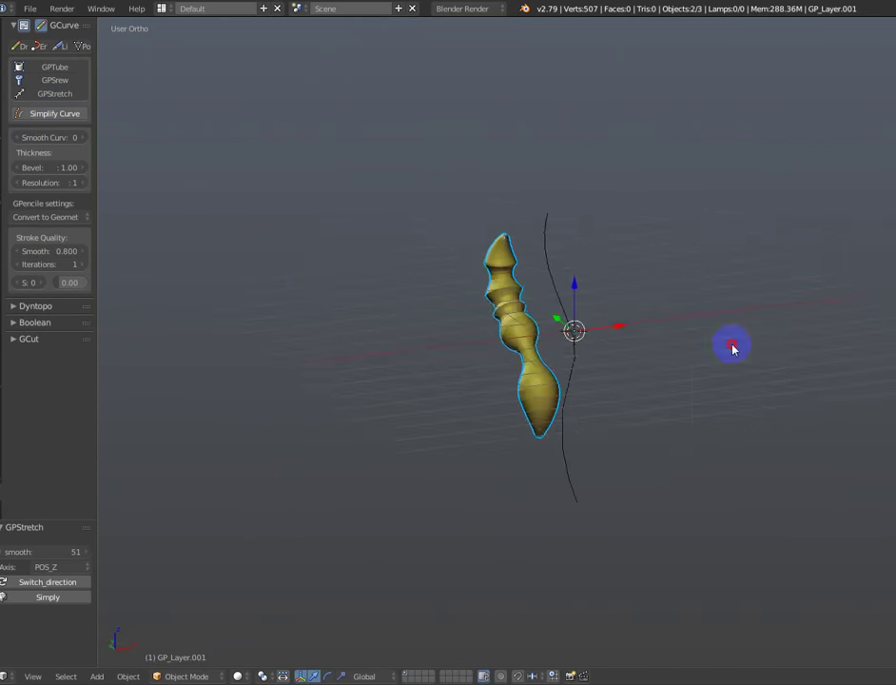
Duplicate the stretched mesh in place and draw a tall stroke to its left.
{"action": "key", "text": "shift+d"}
{"action": "key", "text": "Escape"}
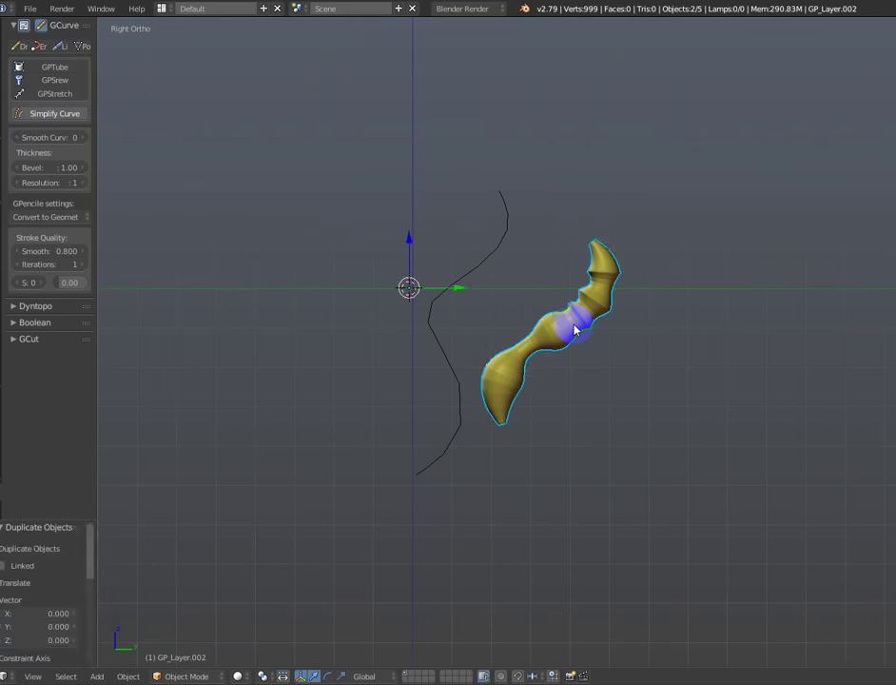
{"action": "scroll", "coordinate": [564, 219], "scroll_direction": "down", "scroll_amount": 2, "text": "shift"}
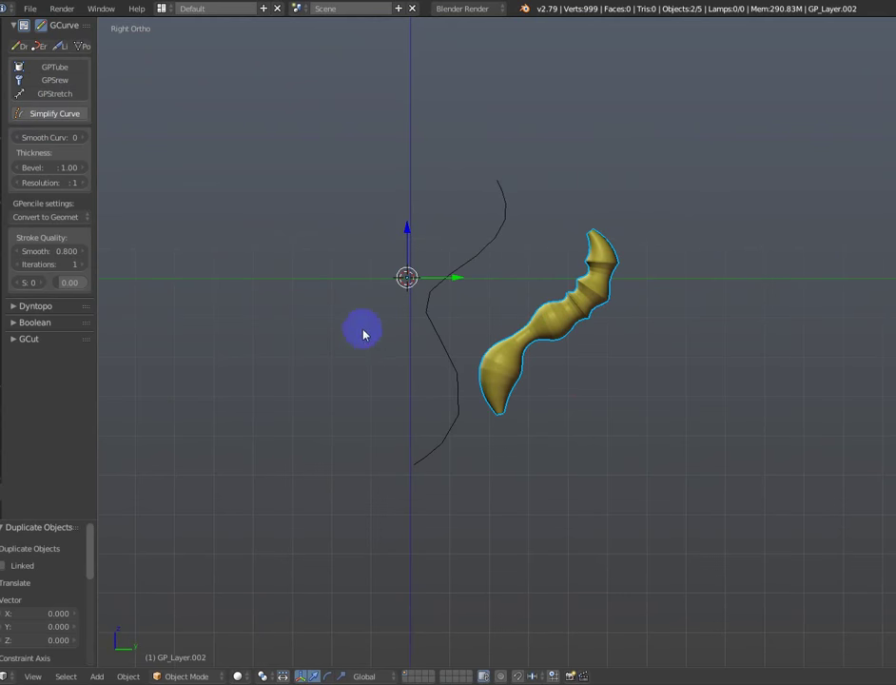
{"action": "left_click_drag", "start_coordinate": [363, 333], "coordinate": [397, 335]}
{"action": "left_click_drag", "start_coordinate": [355, 100], "coordinate": [351, 101]}
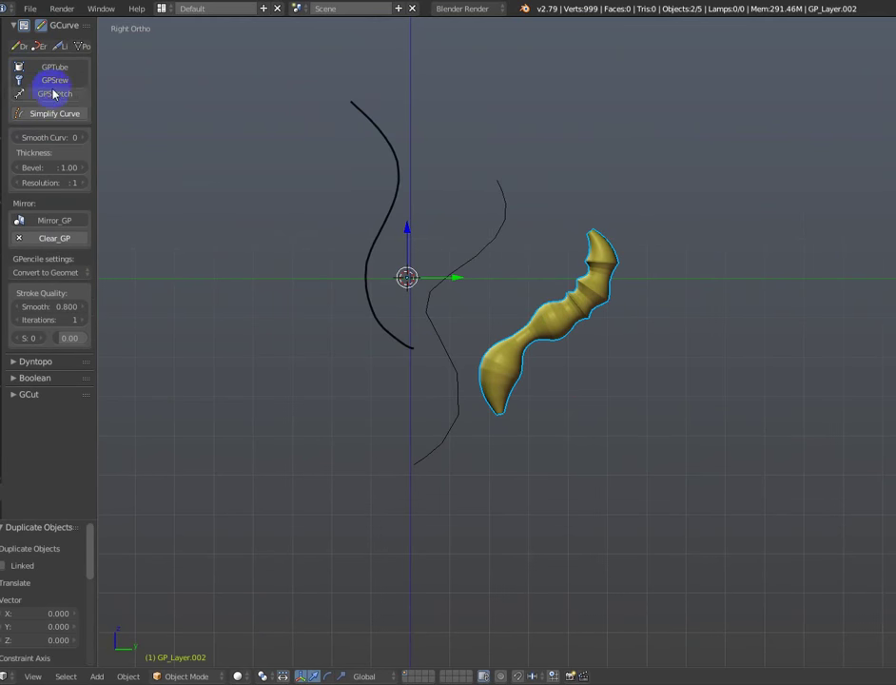
Start stretching the duplicate along the left stroke with GPStretch.
{"action": "left_click", "coordinate": [401, 336]}
{"action": "middle_click_drag", "start_coordinate": [496, 405], "coordinate": [605, 449], "text": "ctrl"}
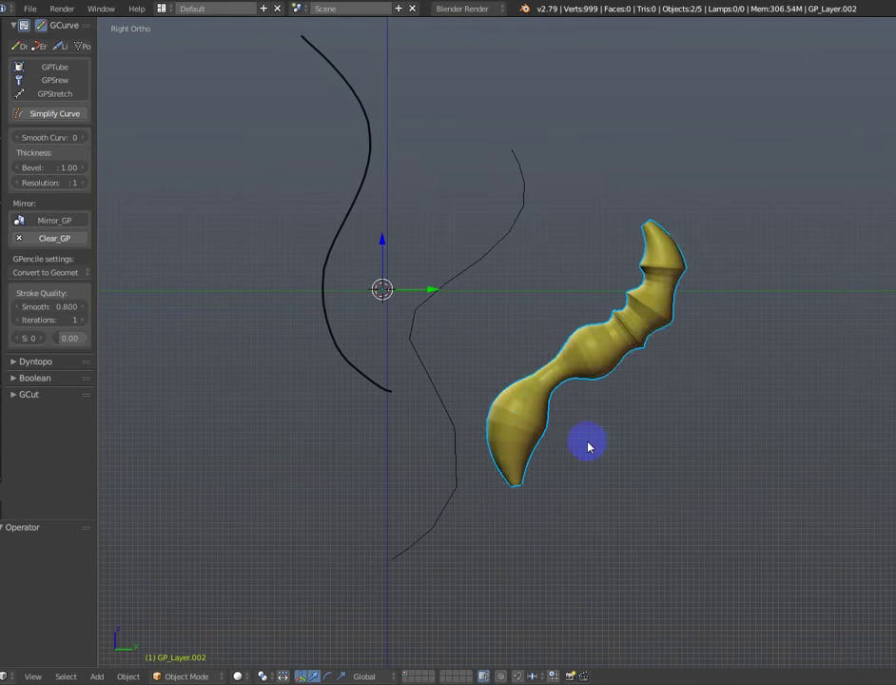
{"action": "middle_click_drag", "start_coordinate": [582, 381], "coordinate": [603, 437], "text": "shift"}
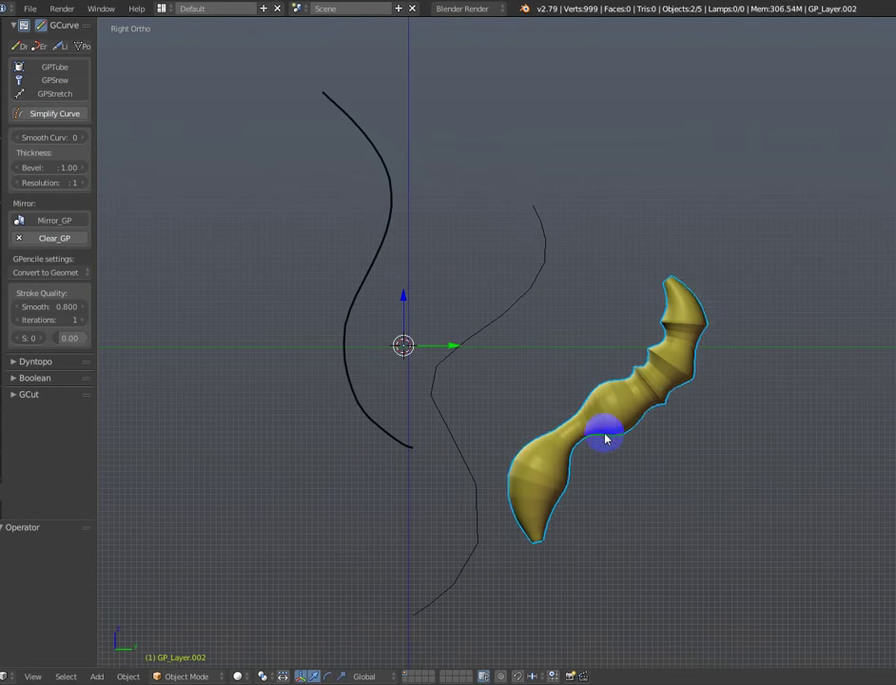
{"action": "left_click", "coordinate": [64, 97]}
Bend the copy along the left stroke, then duplicate it and place the duplicate to the right.
{"action": "mouse_move", "coordinate": [473, 185]}
{"action": "middle_mouse_down", "text": "shift"}
{"action": "mouse_move", "coordinate": [574, 241]}
{"action": "mouse_move", "coordinate": [541, 195]}
{"action": "mouse_move", "coordinate": [429, 244]}
{"action": "middle_mouse_up", "text": "shift"}
{"action": "scroll", "coordinate": [429, 244], "scroll_direction": "down", "scroll_amount": 1}
{"action": "scroll", "coordinate": [429, 244], "scroll_direction": "down", "scroll_amount": 1}
{"action": "key", "text": "shift+d"}
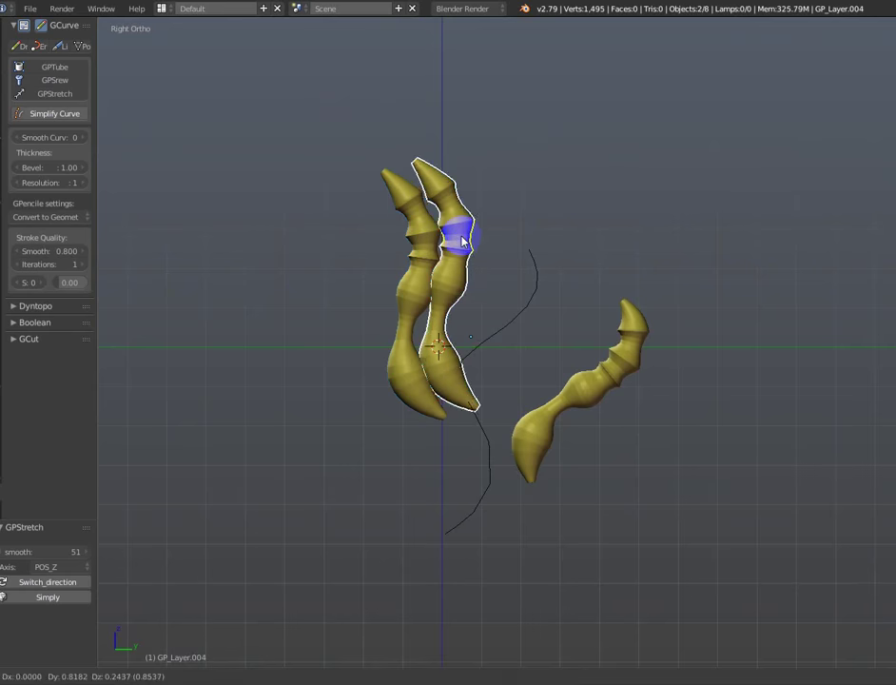
{"action": "left_click", "coordinate": [457, 238]}
{"action": "middle_click_drag", "start_coordinate": [559, 331], "coordinate": [534, 322], "text": "shift"}
{"action": "left_click", "coordinate": [424, 244]}
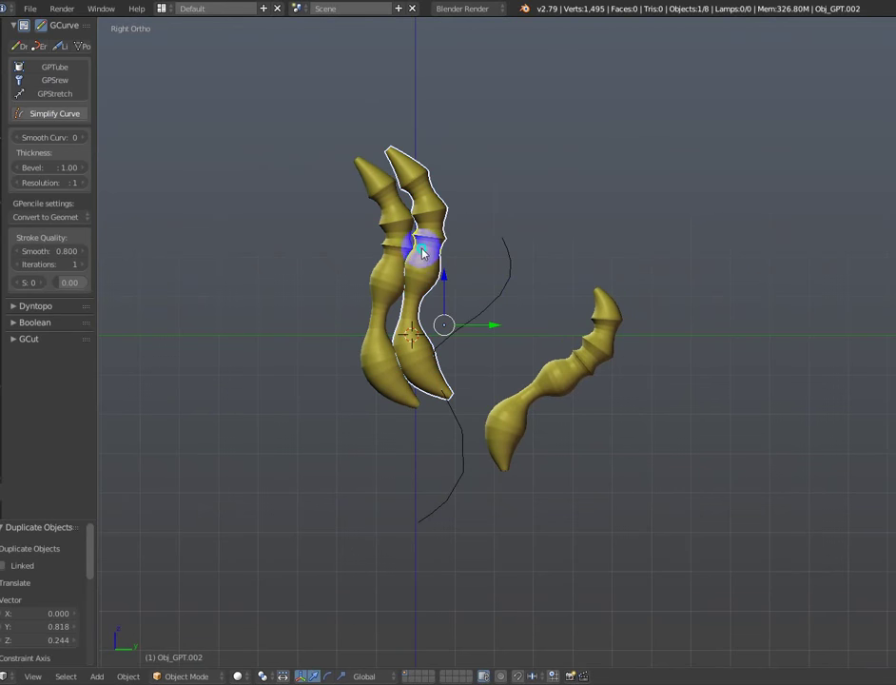
Draw a fresh grease-pencil stroke running upward from the base to the top.
{"action": "key", "text": "d"}
{"action": "left_click_drag", "start_coordinate": [473, 398], "coordinate": [481, 343]}
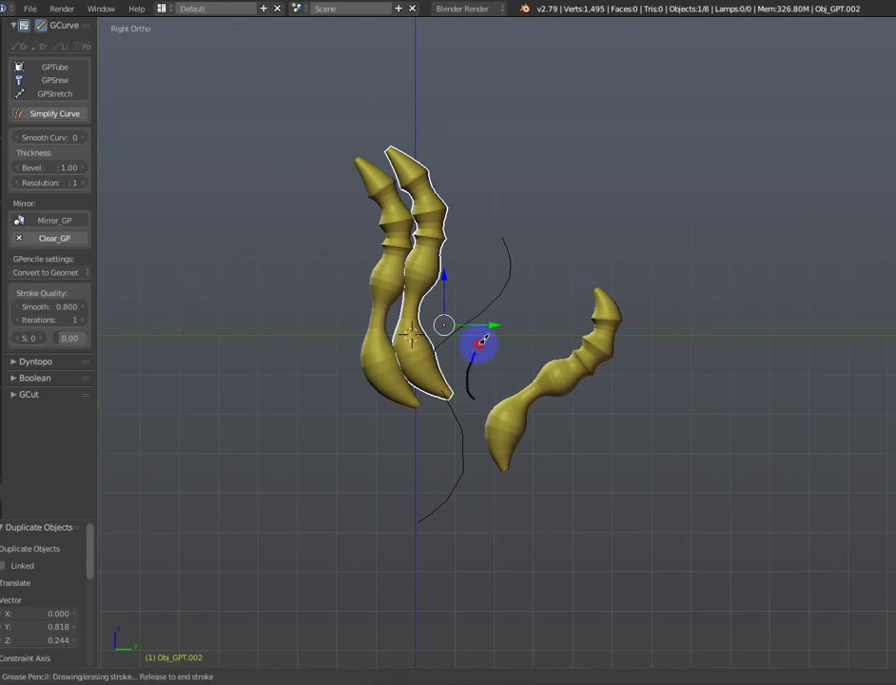
{"action": "left_click_drag", "start_coordinate": [533, 212], "coordinate": [480, 111]}
{"action": "key", "text": "Escape"}
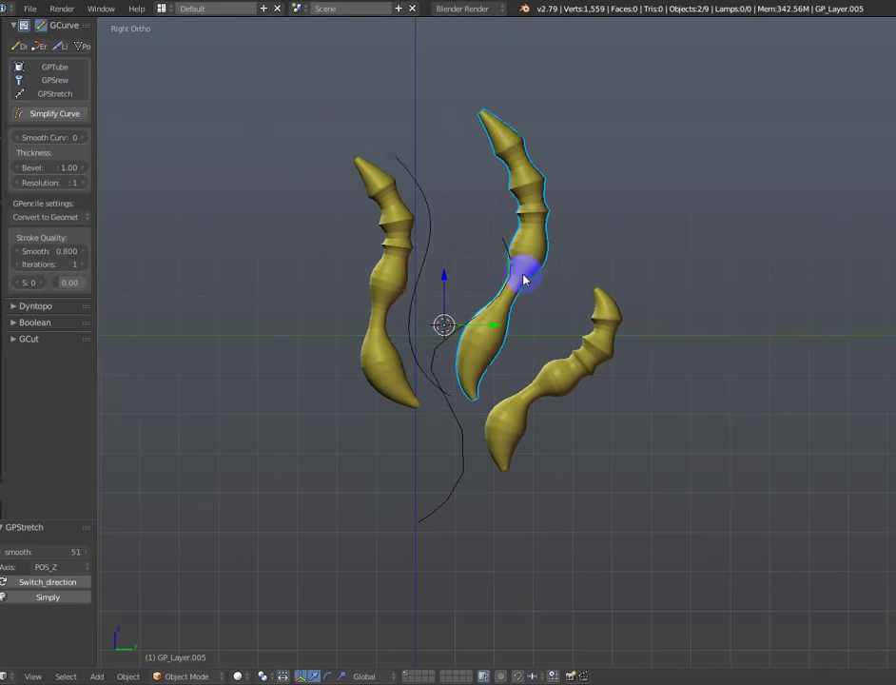
Delete the leftover guide curve and select the remaining drawn stroke.
{"action": "scroll", "coordinate": [374, 198], "scroll_direction": "up", "scroll_amount": 2}
{"action": "right_click", "coordinate": [375, 160]}
{"action": "scroll", "coordinate": [389, 207], "scroll_direction": "down", "scroll_amount": 3}
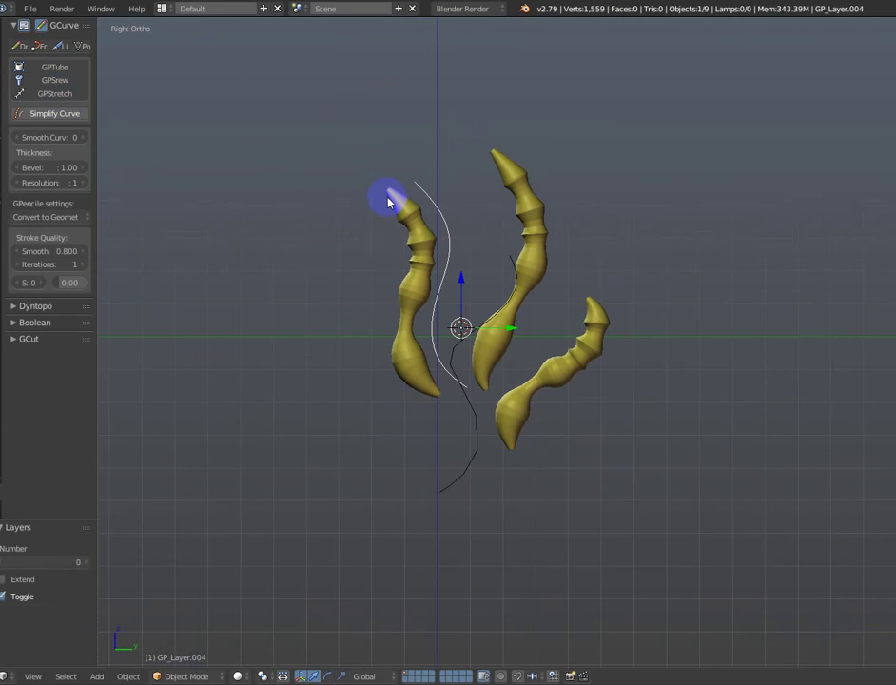
{"action": "key", "text": "x"}
{"action": "left_click", "coordinate": [390, 198]}
{"action": "right_click", "coordinate": [509, 264]}
Delete the remaining stroke and return to the right side view.
{"action": "key", "text": "Delete"}
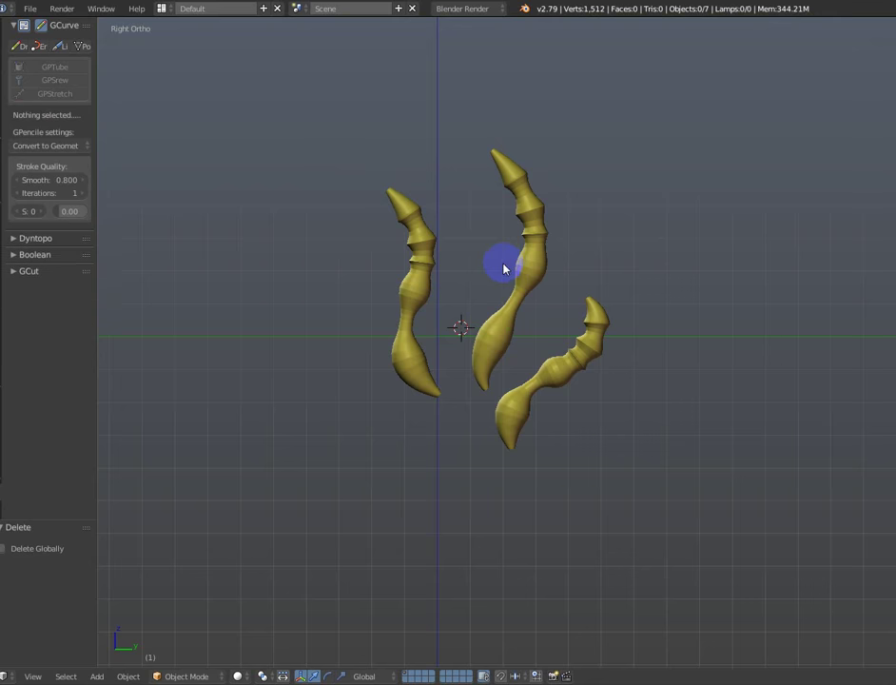
{"action": "scroll", "coordinate": [476, 333], "scroll_direction": "down", "scroll_amount": 3}
{"action": "mouse_move", "coordinate": [476, 333]}
{"action": "middle_mouse_down"}
{"action": "mouse_move", "coordinate": [610, 347]}
{"action": "mouse_move", "coordinate": [811, 326]}
{"action": "mouse_move", "coordinate": [533, 323]}
{"action": "middle_mouse_up"}
{"action": "key", "text": "KP_3"}
{"action": "scroll", "coordinate": [515, 362], "scroll_direction": "up", "scroll_amount": 2}
{"action": "middle_click_drag", "start_coordinate": [516, 361], "coordinate": [529, 400], "text": "shift"}
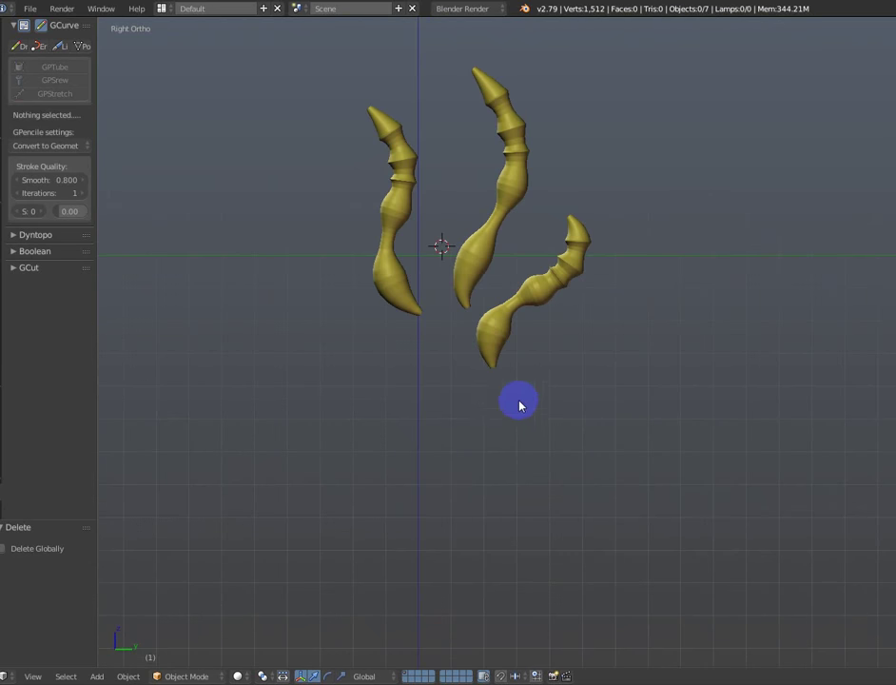
Draw a stroke below the right-hand mesh and bend a duplicate of that mesh along it.
{"action": "mouse_move", "coordinate": [502, 414]}
{"action": "left_mouse_down"}
{"action": "mouse_move", "coordinate": [516, 379]}
{"action": "mouse_move", "coordinate": [598, 332]}
{"action": "left_mouse_up"}
{"action": "key", "text": "Escape"}
{"action": "right_click", "coordinate": [544, 296]}
{"action": "key", "text": "shift+d"}
{"action": "right_click", "coordinate": [543, 296]}
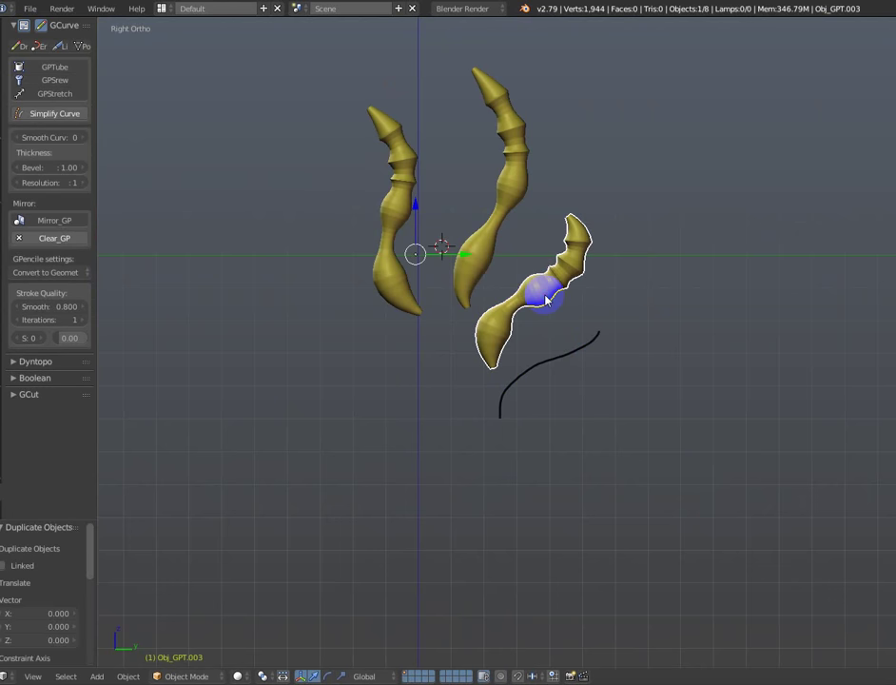
{"action": "left_click", "coordinate": [72, 95]}
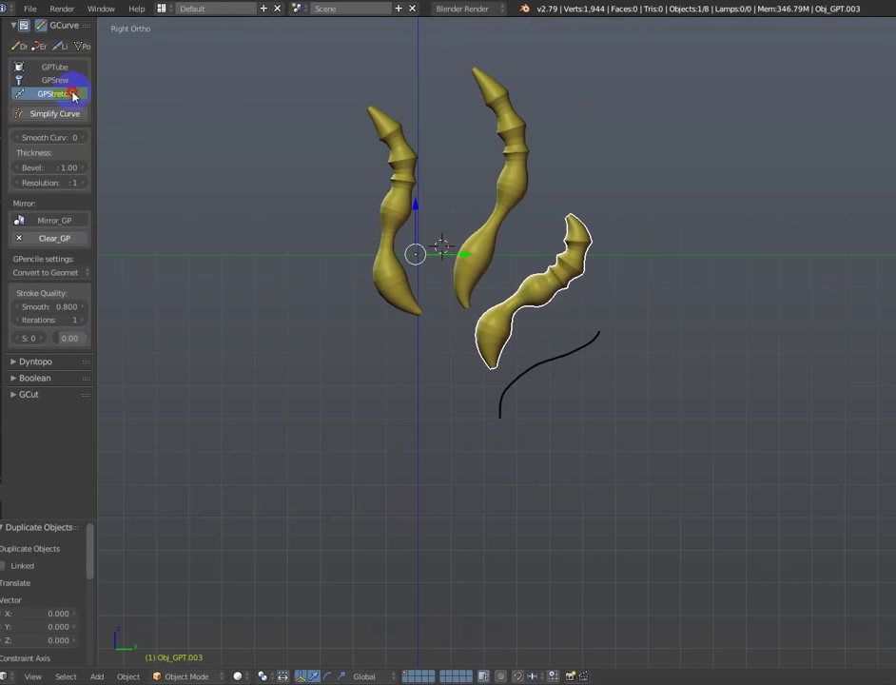
{"action": "left_click", "coordinate": [595, 367]}
{"action": "middle_click_drag", "start_coordinate": [594, 401], "coordinate": [609, 515], "text": "shift"}
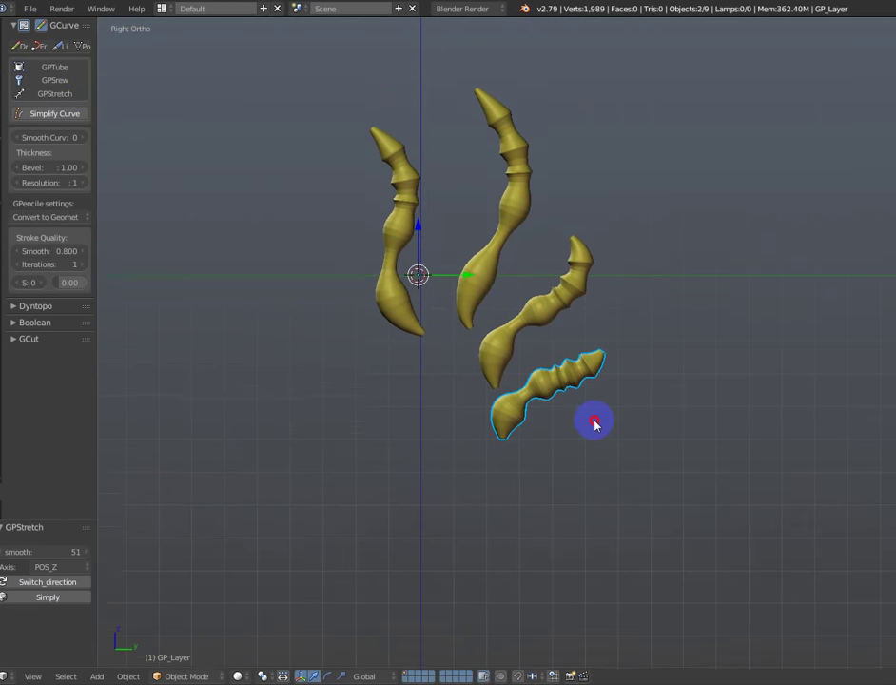
{"action": "scroll", "coordinate": [609, 515], "scroll_direction": "up", "scroll_amount": 1}
{"action": "scroll", "coordinate": [609, 515], "scroll_direction": "up", "scroll_amount": 1}
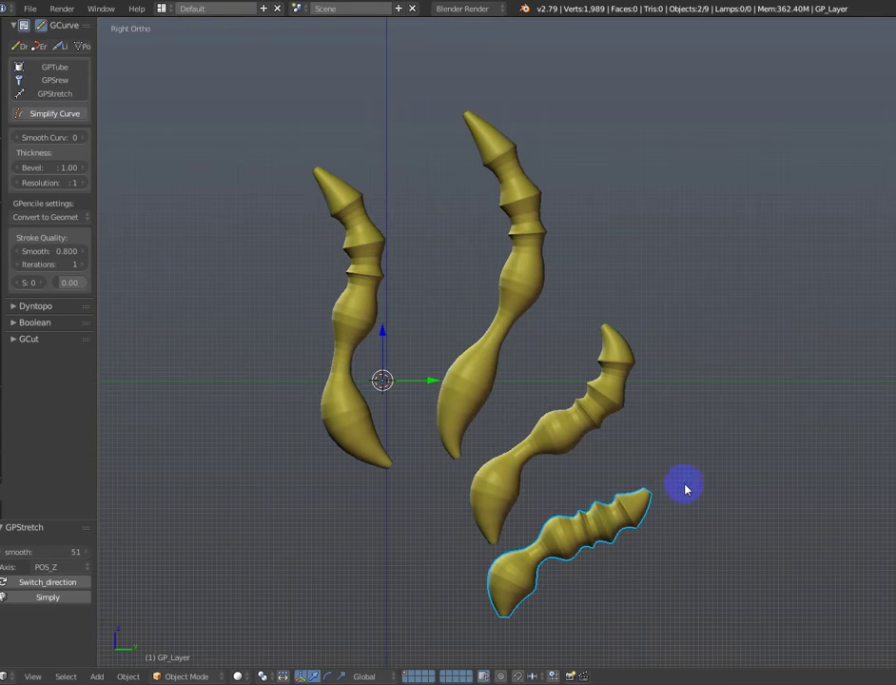